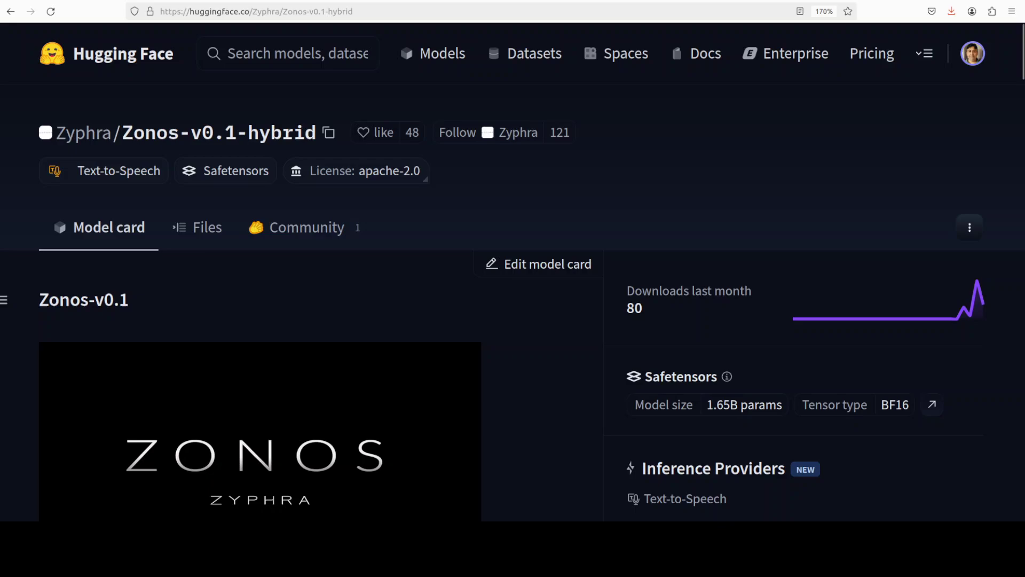
Switch to the YouTube tab showing the channel's search results for zyphra
key("ctrl+Tab")
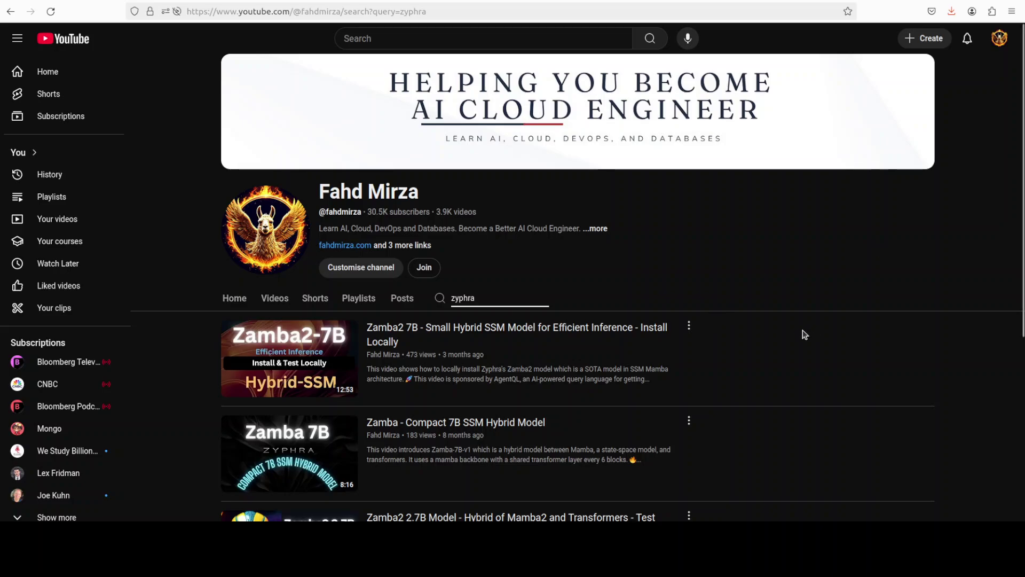
Scroll down through the zyphra video results on YouTube
scroll(793, 329, "down", 2)
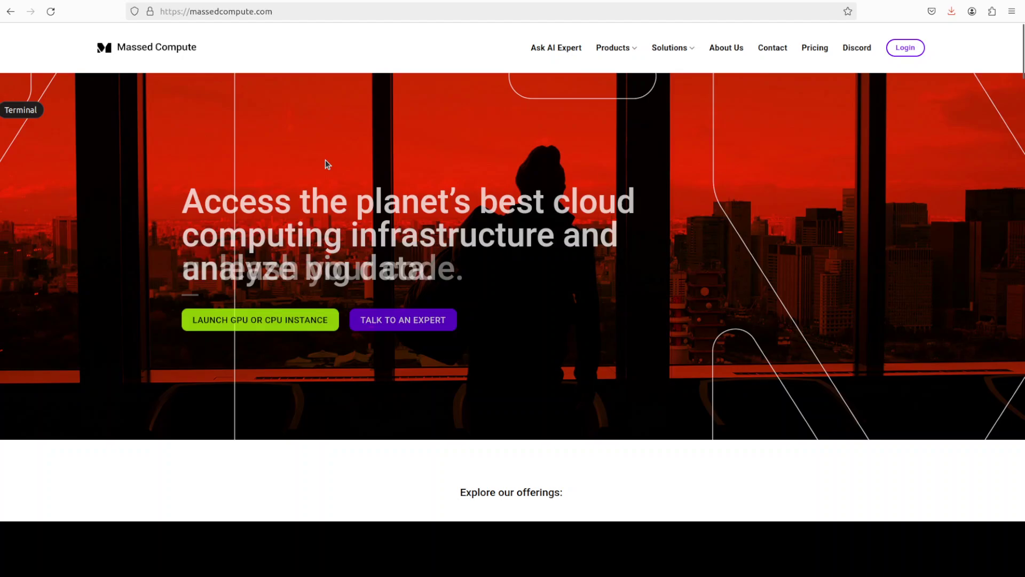
Run nvidia-smi to confirm the RTX A6000 (49140MiB, CUDA 12.4), then clear the screen
key("alt+Tab")
type("nvidia-smi")
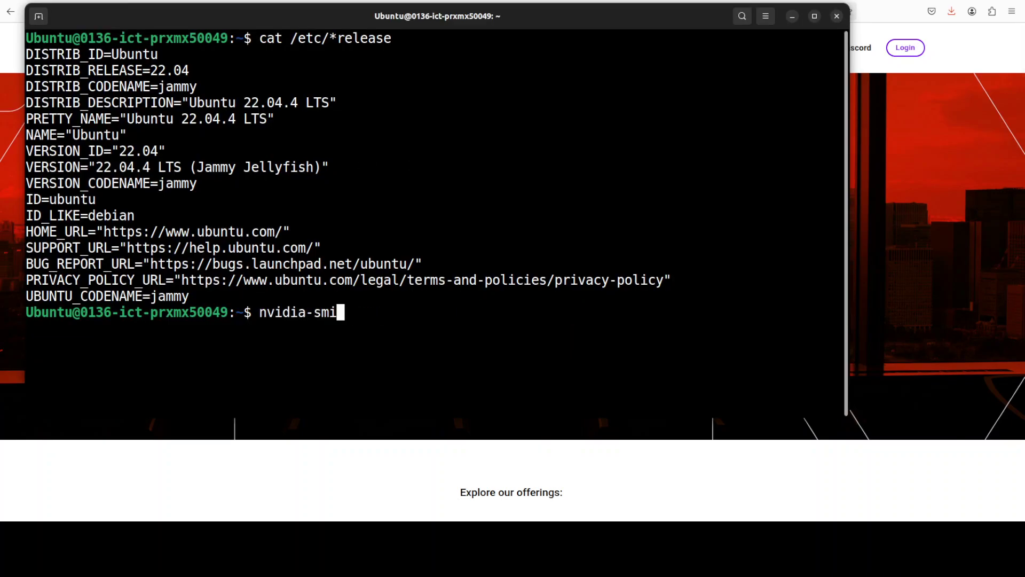
key("Return")
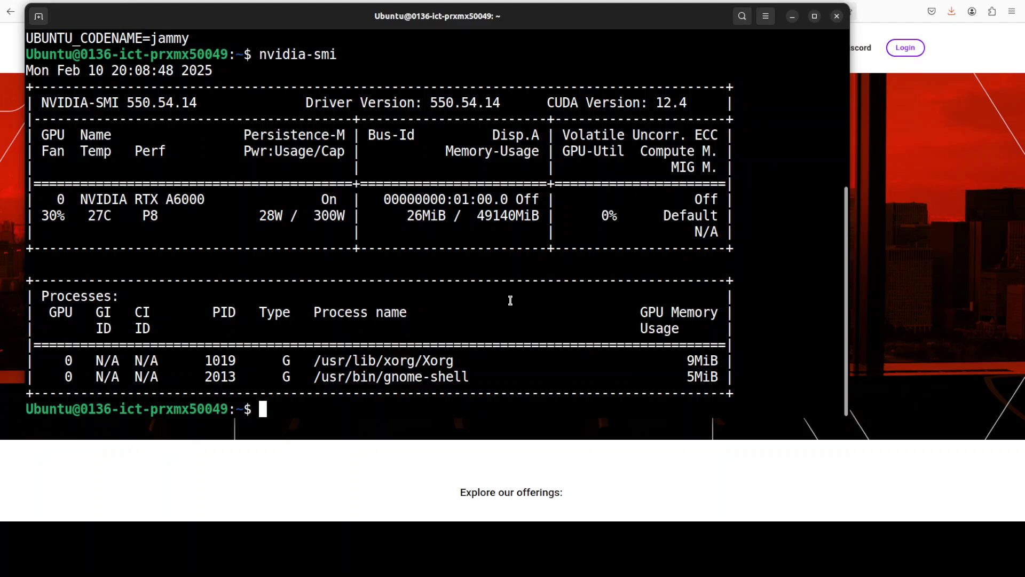
type("clear")
key("Return")
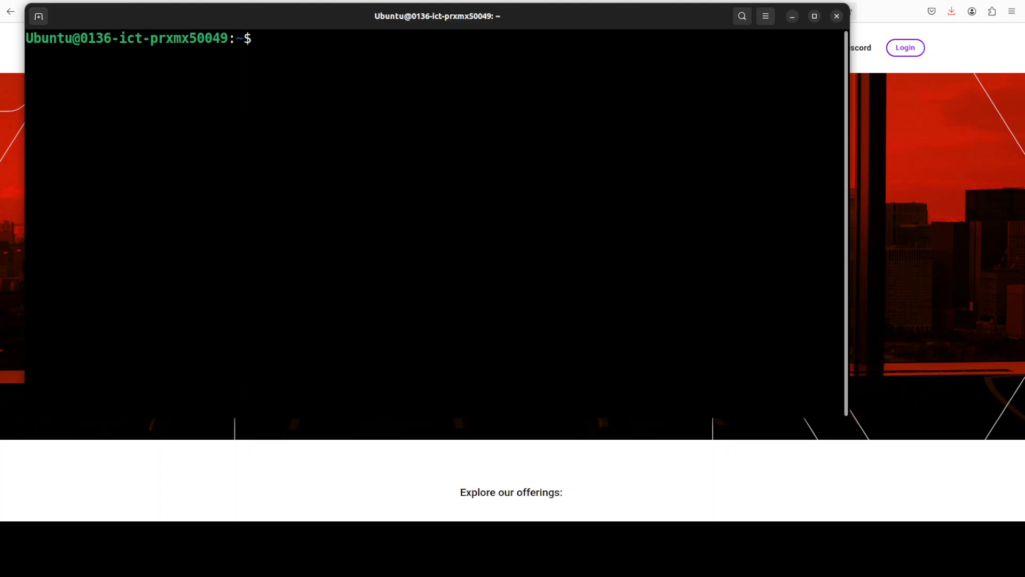
type("docker --version")
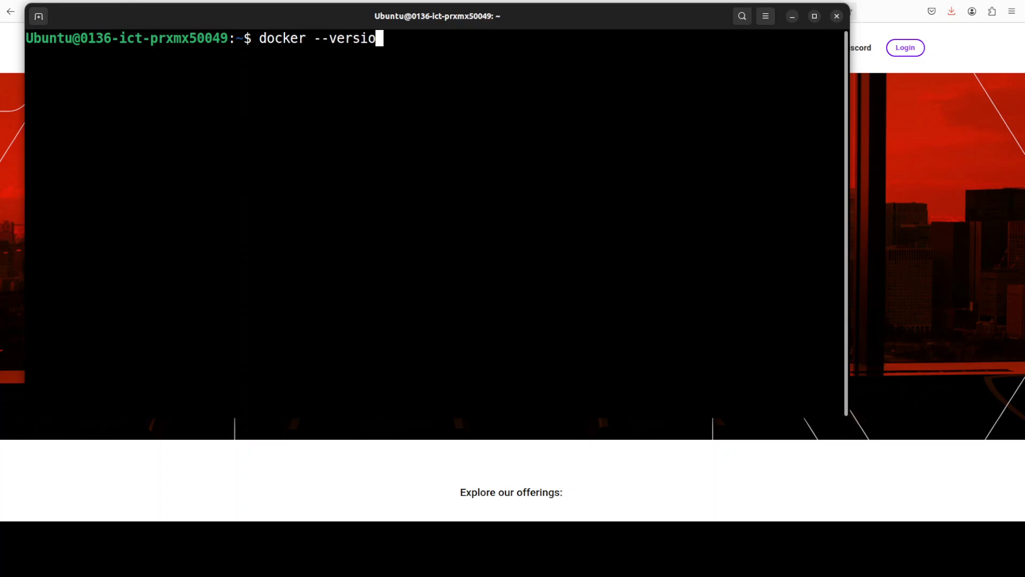
key("Return")
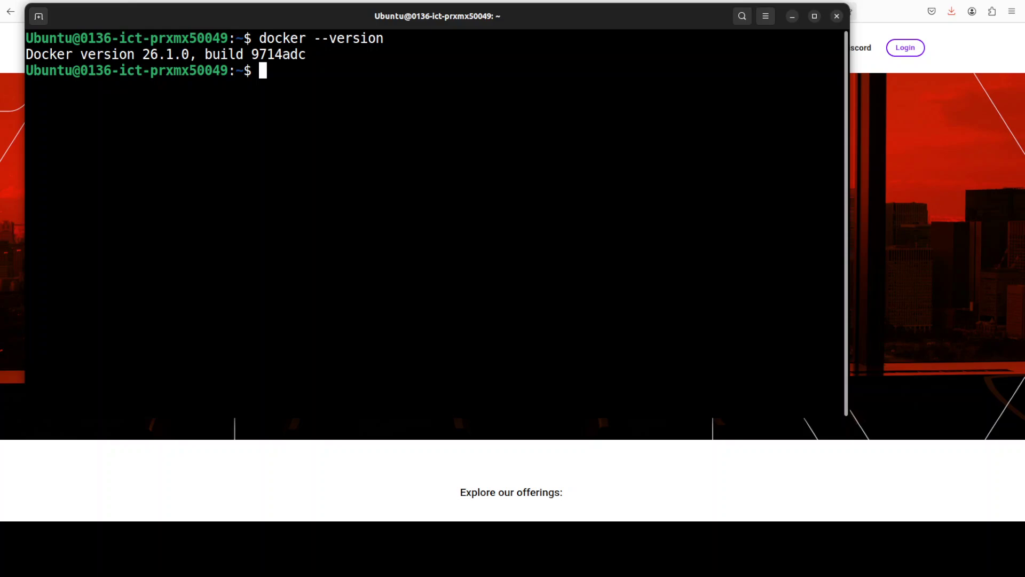
right_click(315, 91)
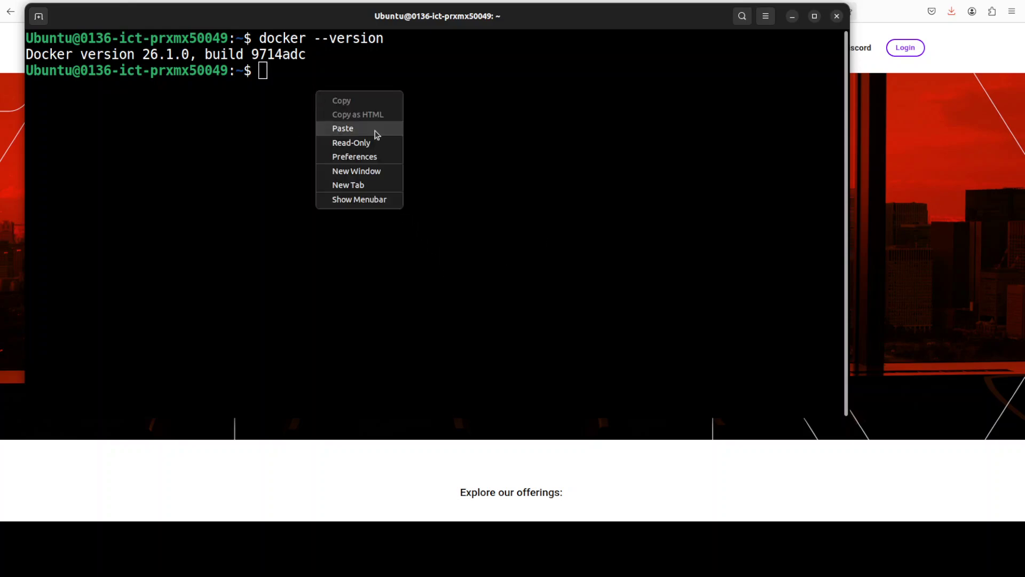
left_click(374, 129)
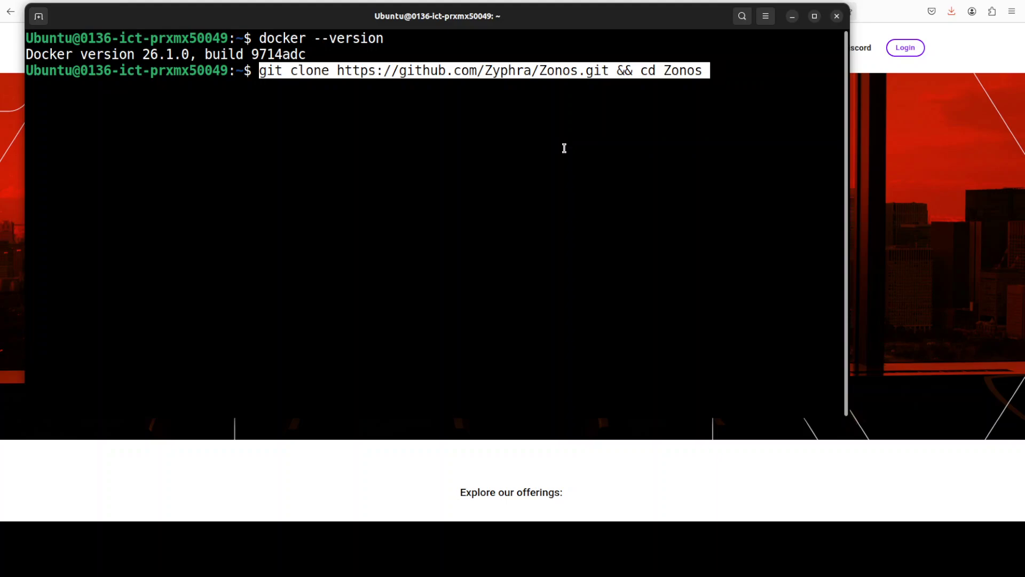
key("Return")
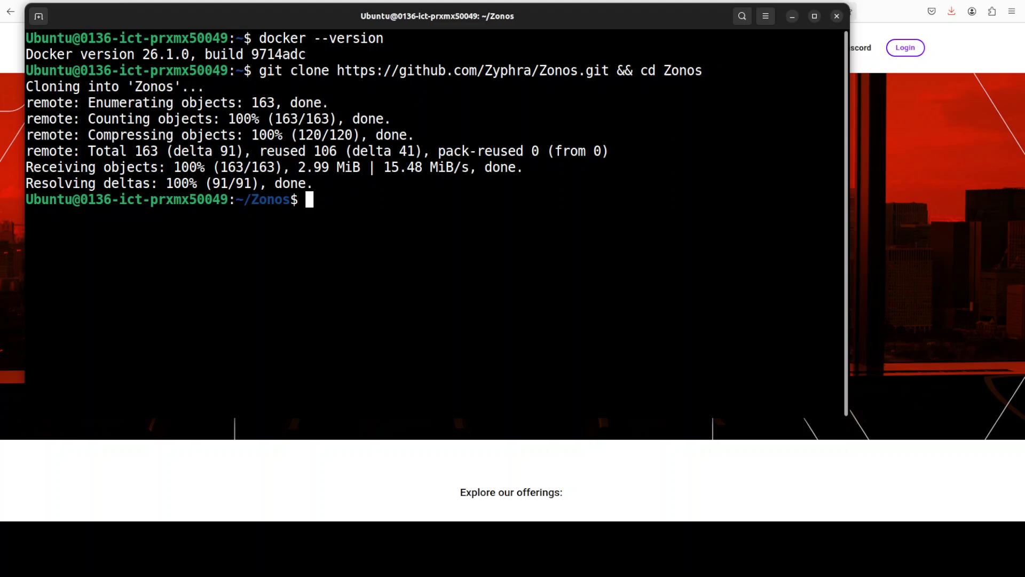
Paste and run docker compose up to build and start the Zonos containers
right_click(386, 196)
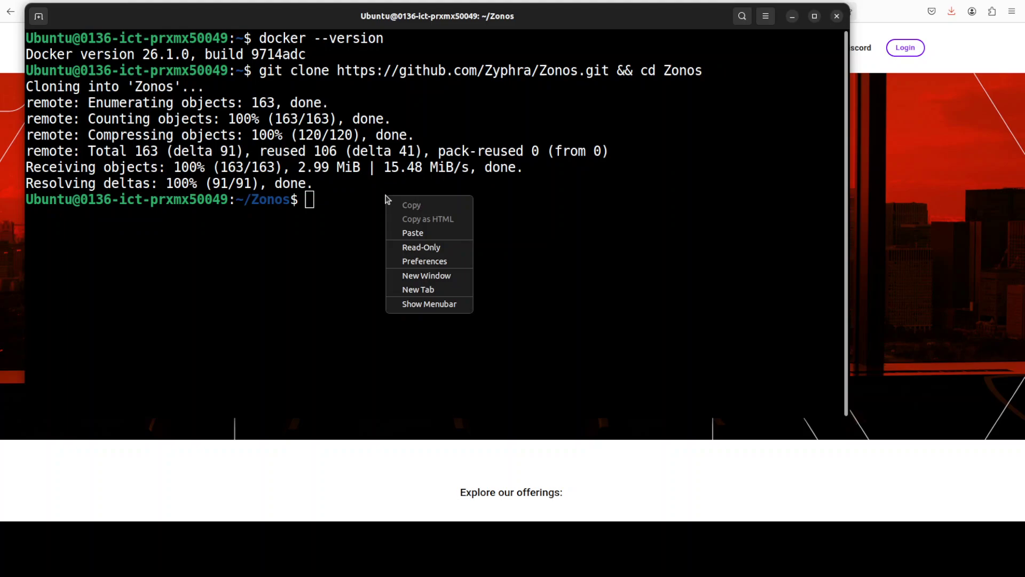
key("Return")
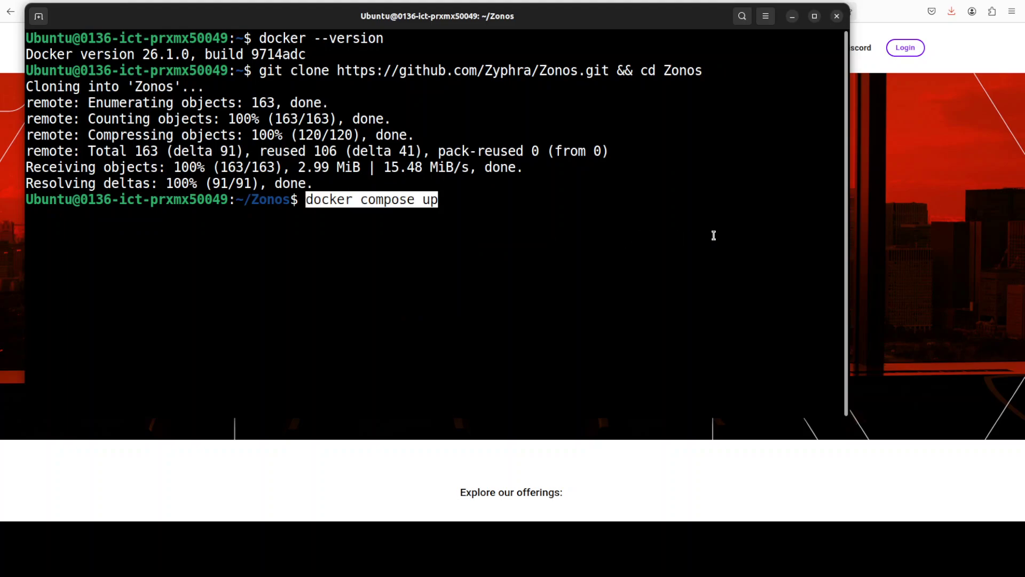
key("Return")
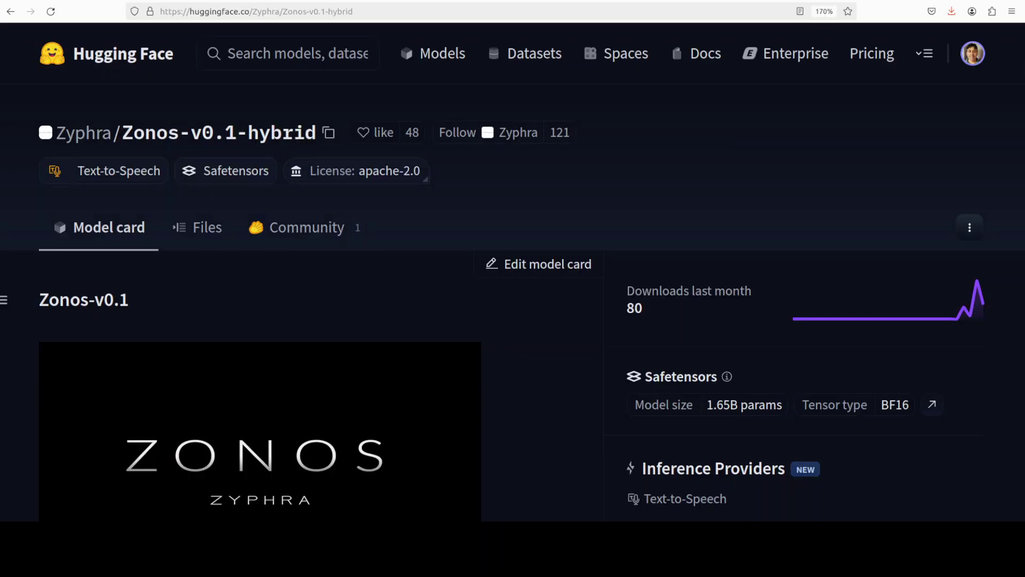
left_click(26, 120)
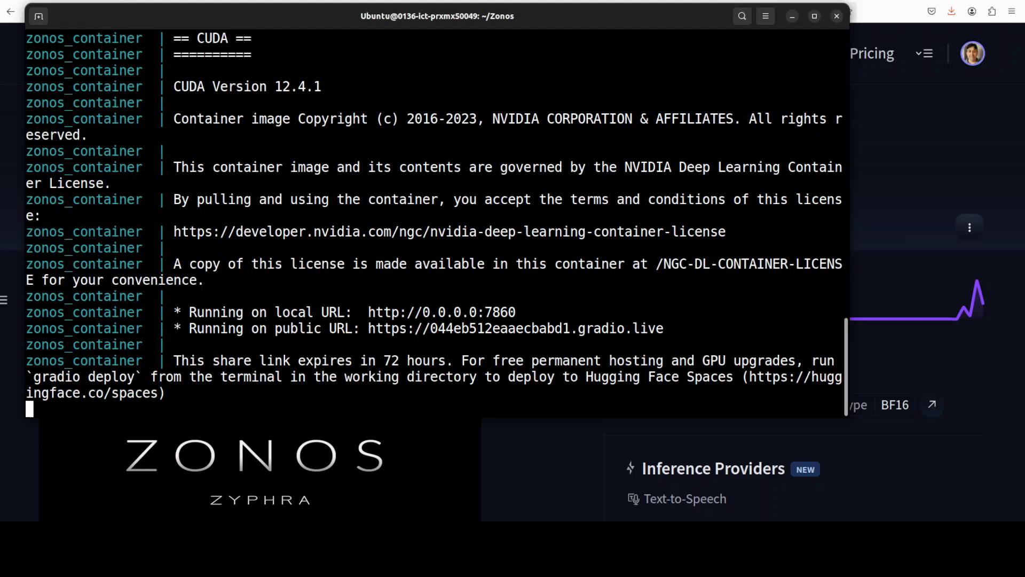
left_click_drag(525, 311, 360, 312)
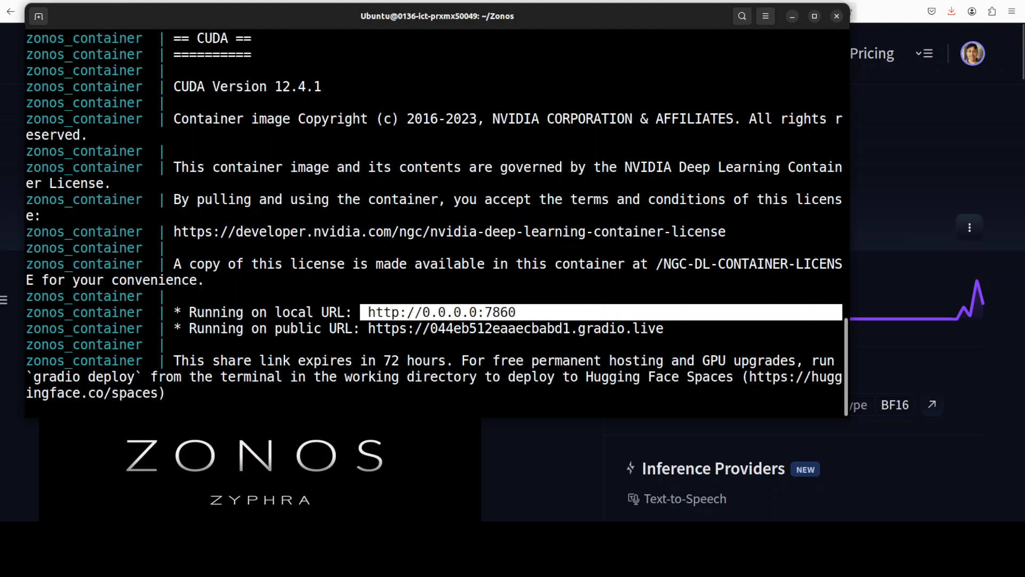
Open localhost:7860 in a new tab, check the container logs, then minimize the terminal
key("alt+Tab")
key("ctrl+t")
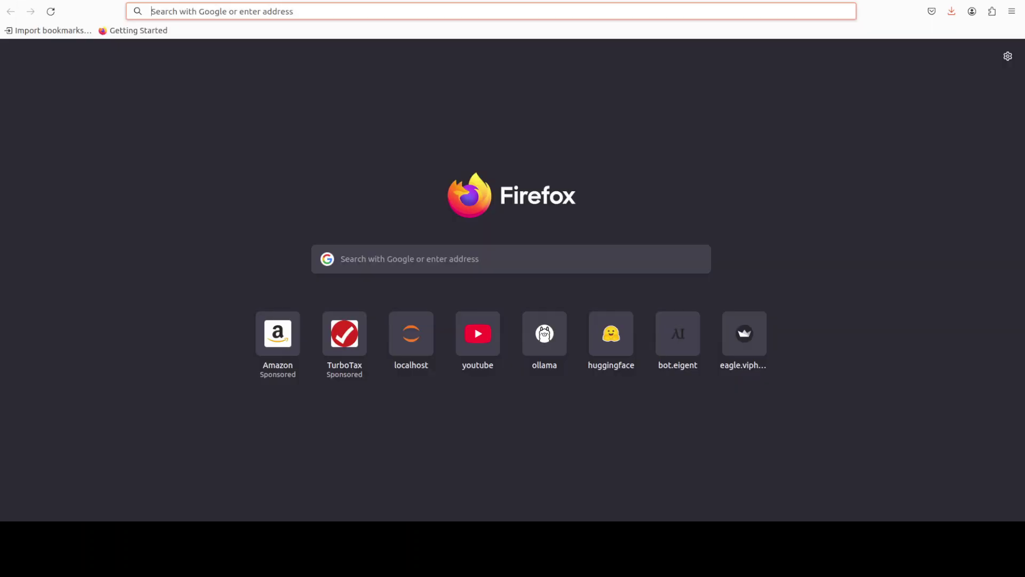
type("http")
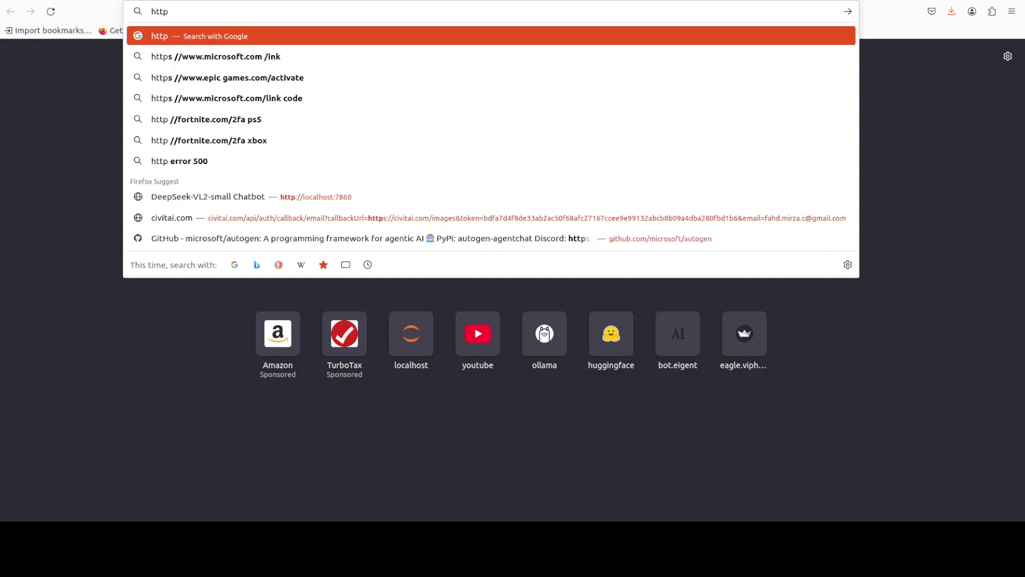
key("Down")
key("Down")
key("Down")
key("Down")
key("Down")
key("Down")
key("Down")
key("Return")
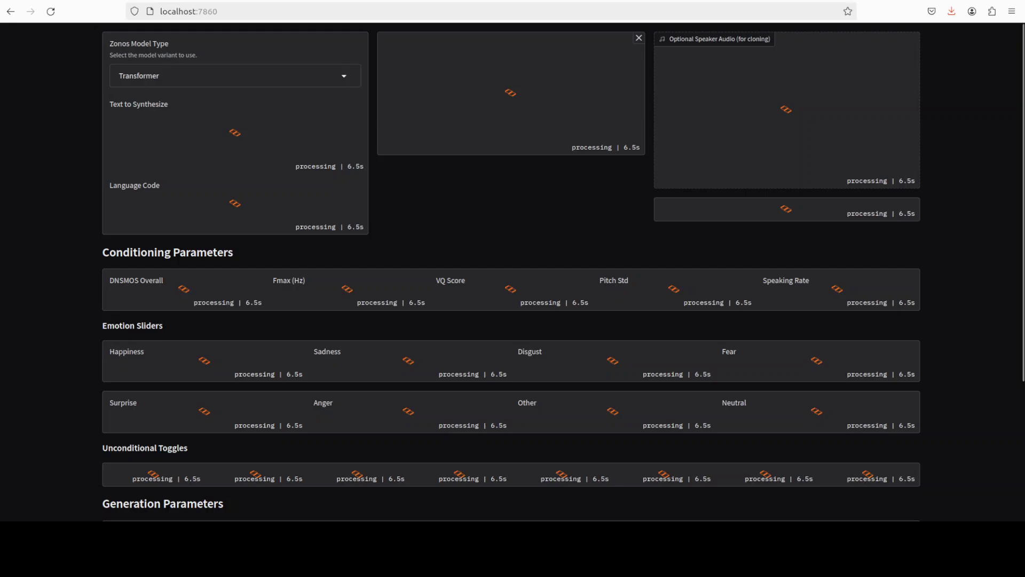
left_click(12, 109)
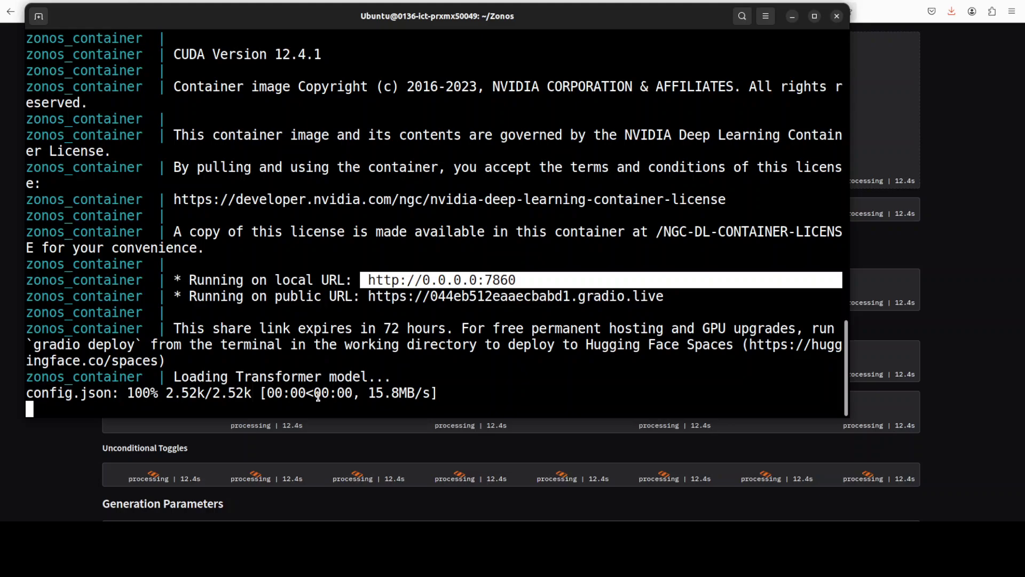
left_click(792, 16)
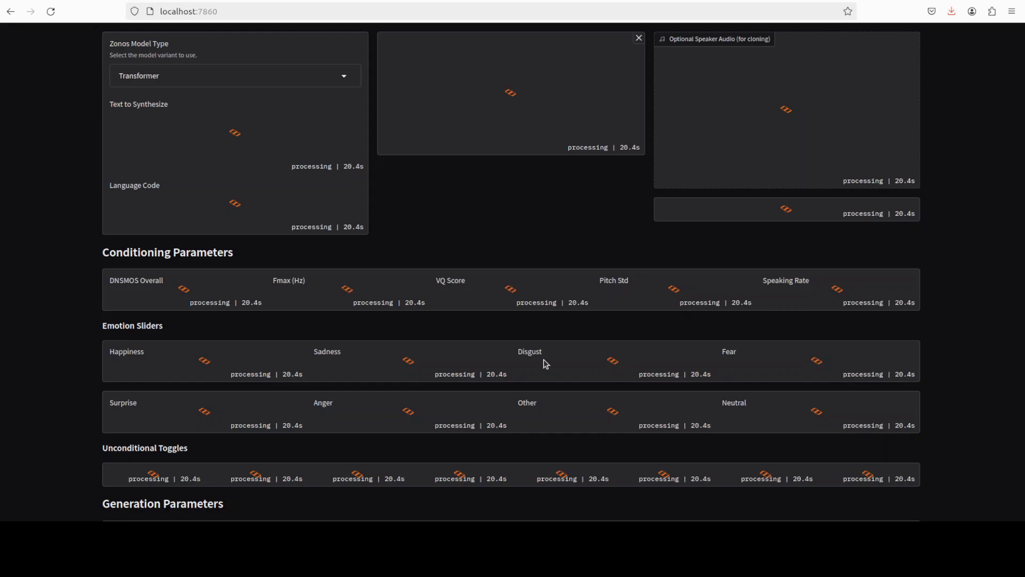
Scroll down to Generation Parameters and back up while the panels finish loading
scroll(543, 360, "down", 3)
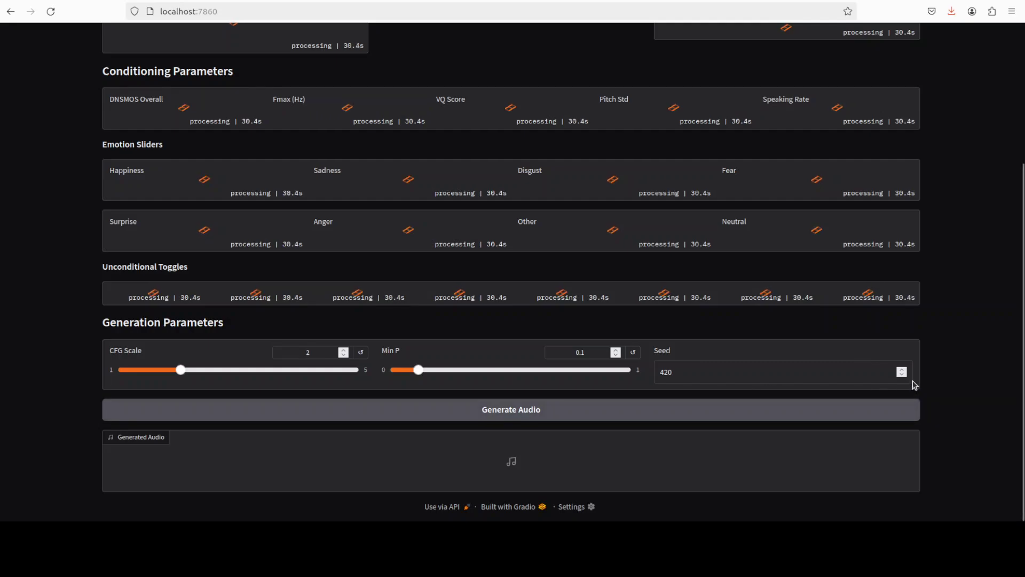
scroll(914, 385, "up", 3)
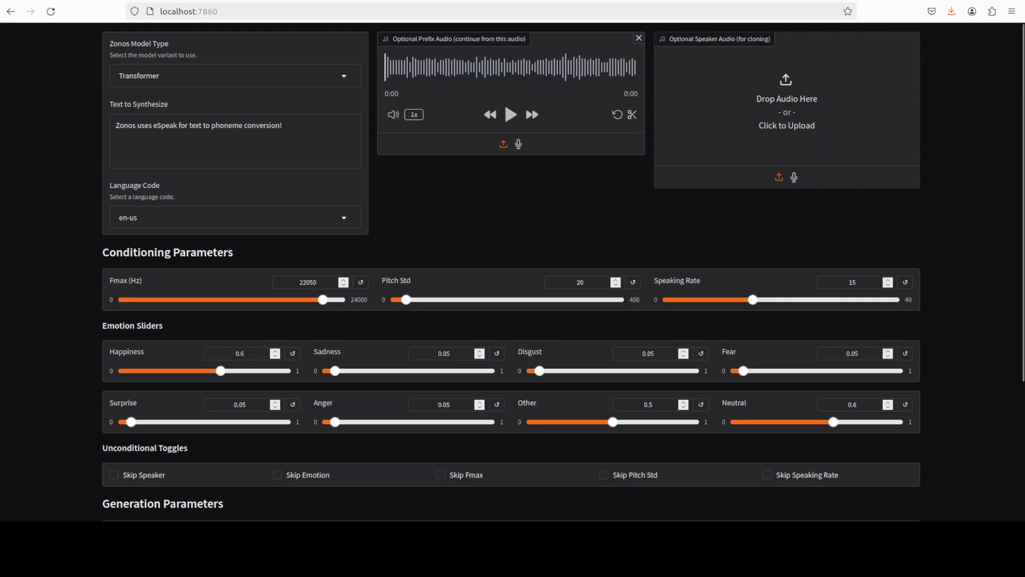
left_click(1012, 11)
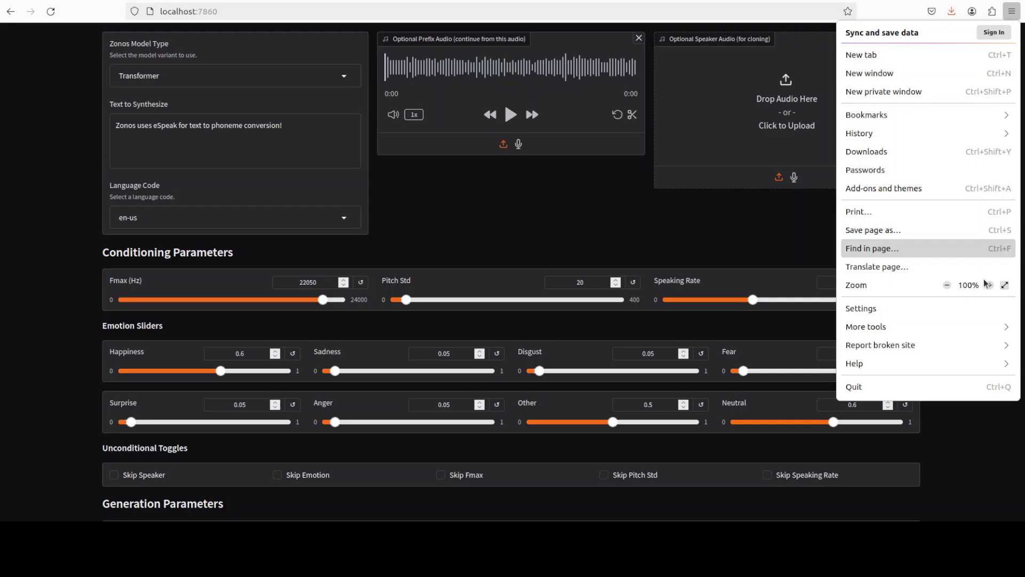
left_click(989, 284)
left_click(989, 285)
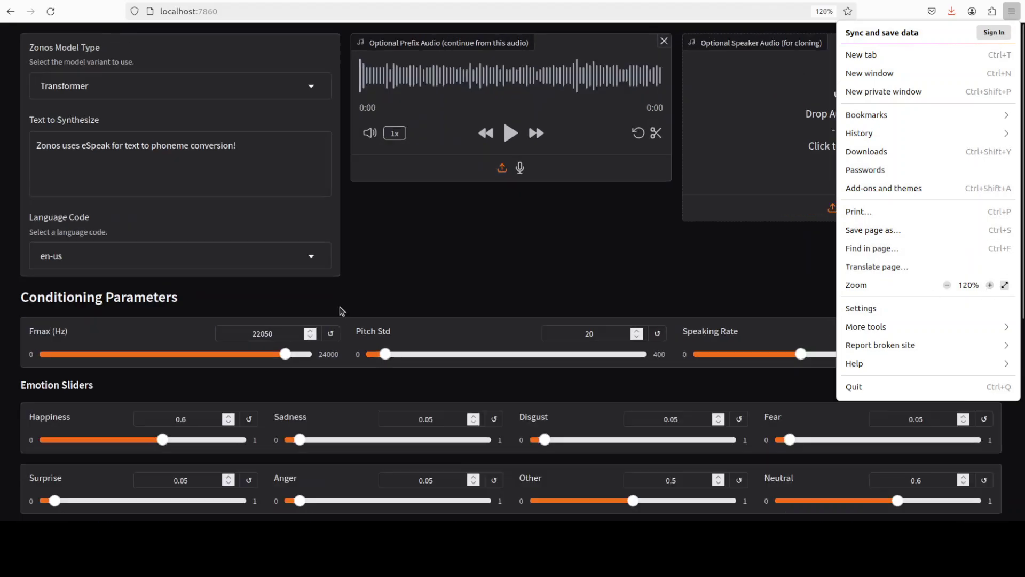
left_click(396, 272)
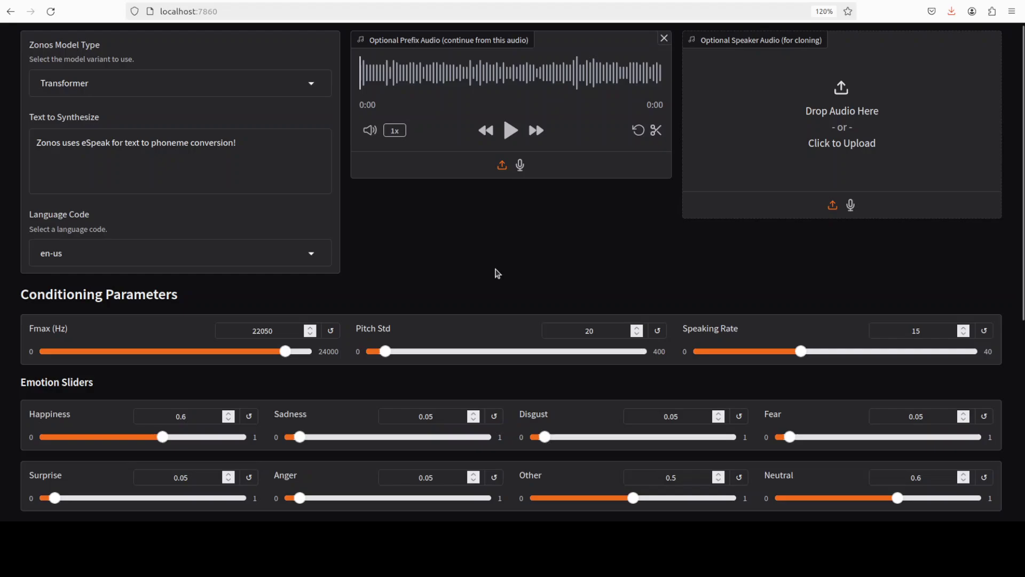
scroll(494, 272, "down", 3)
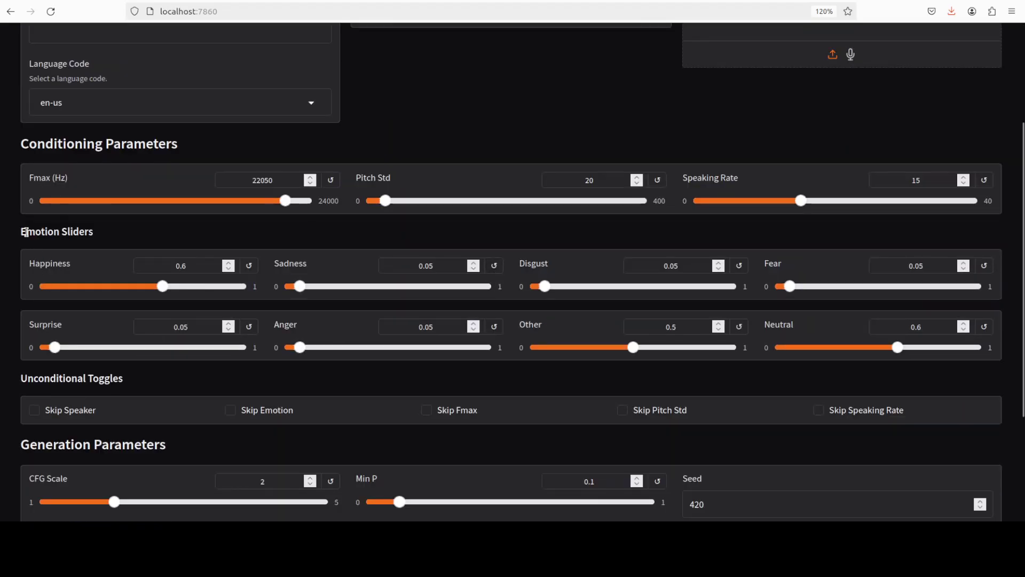
left_click_drag(21, 231, 94, 231)
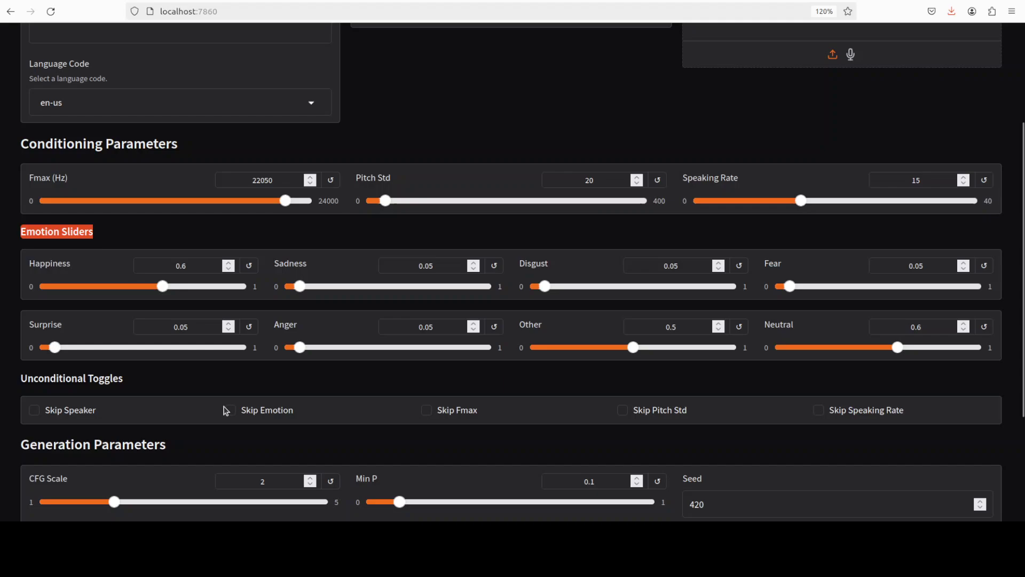
scroll(629, 425, "up", 3)
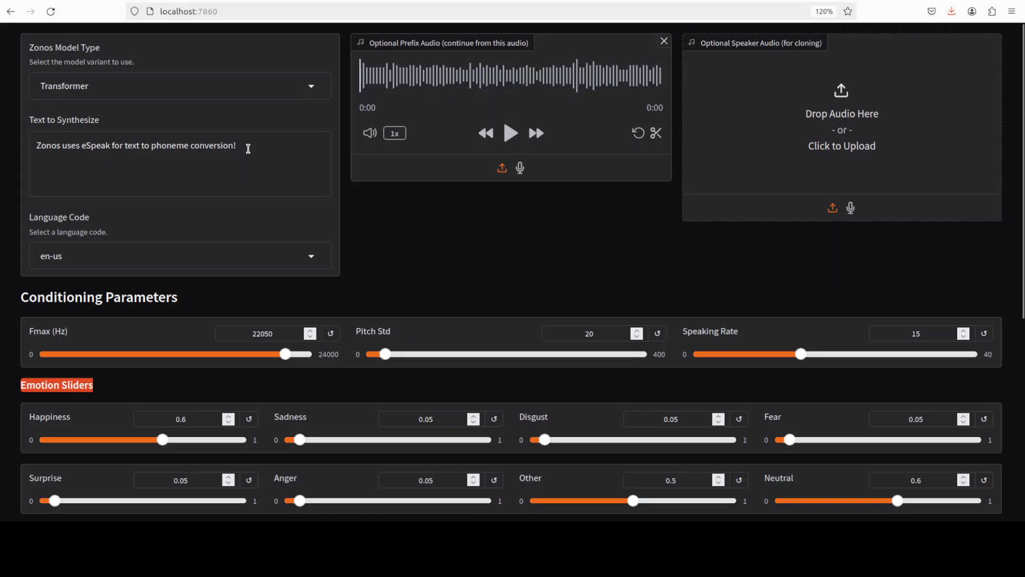
left_click_drag(247, 146, 54, 143)
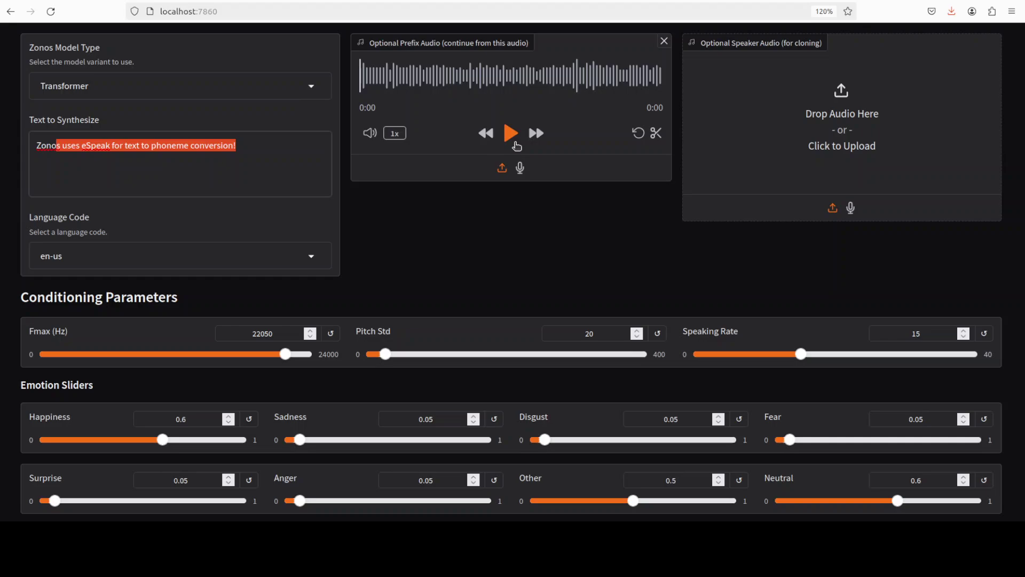
Browse the Language Code list keeping en-us, then show the Hybrid and Transformer model options
left_click(311, 257)
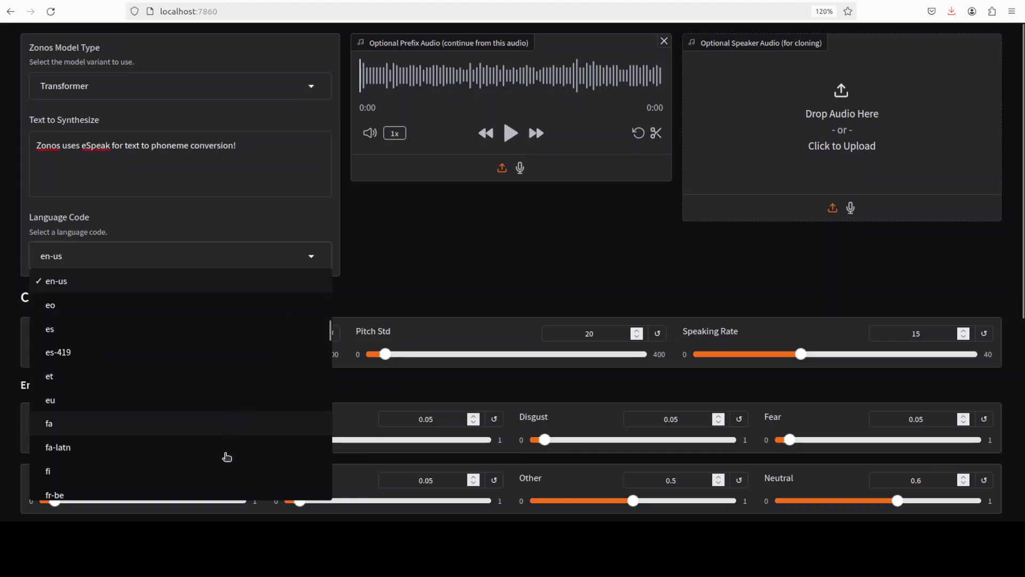
scroll(231, 377, "down", 5)
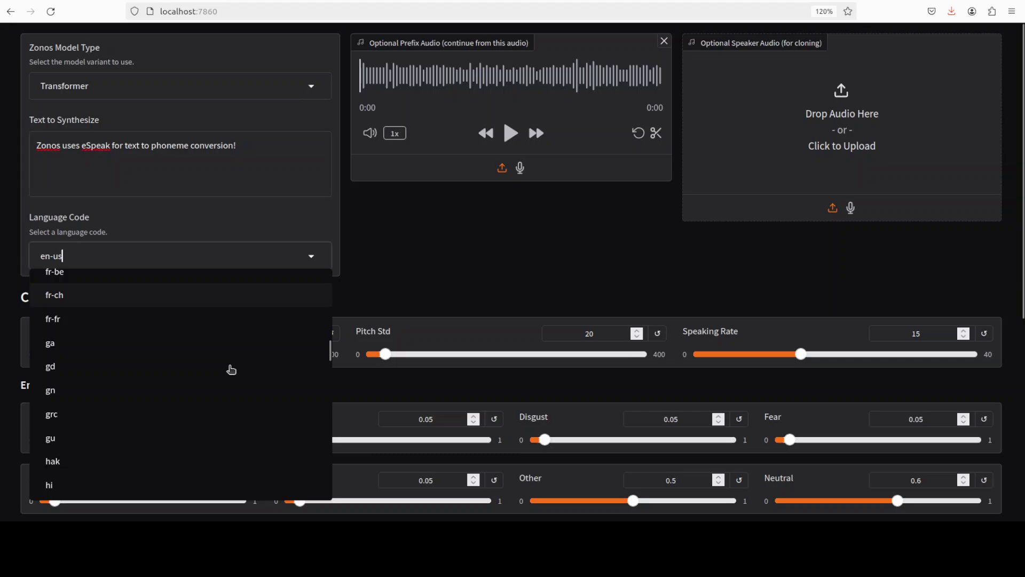
scroll(231, 369, "down", 8)
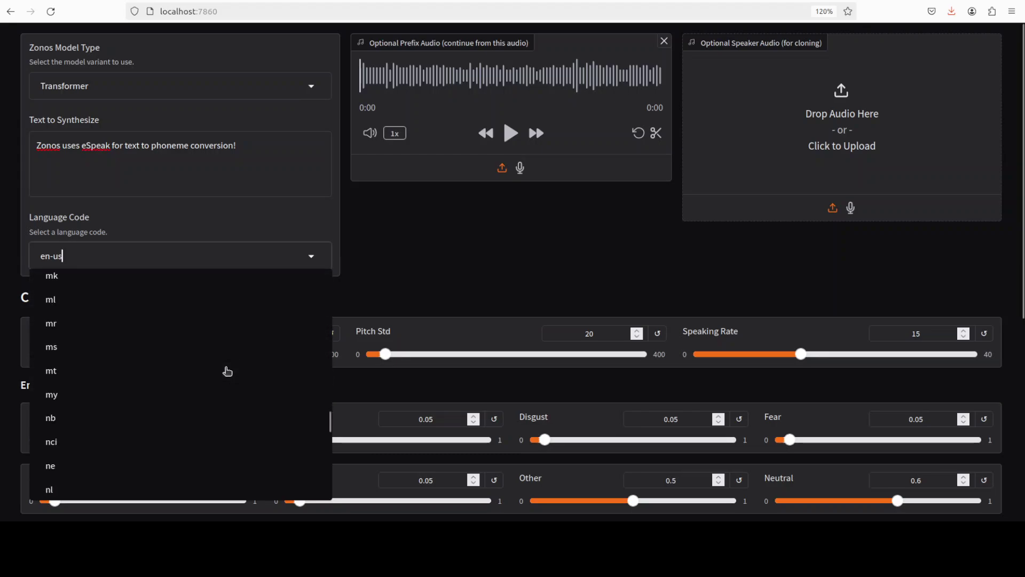
scroll(226, 372, "down", 10)
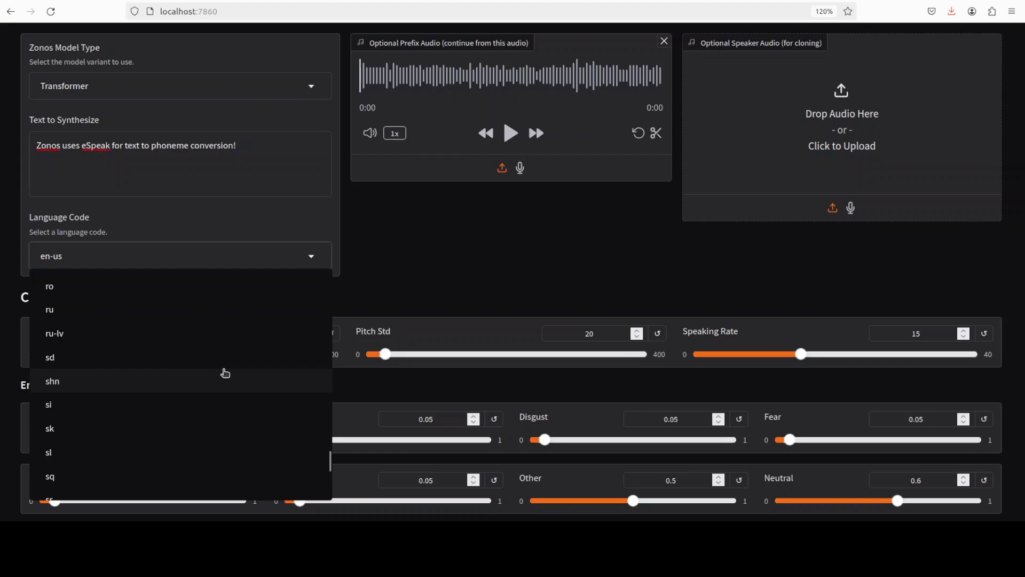
scroll(224, 373, "down", 3)
scroll(201, 432, "down", 5)
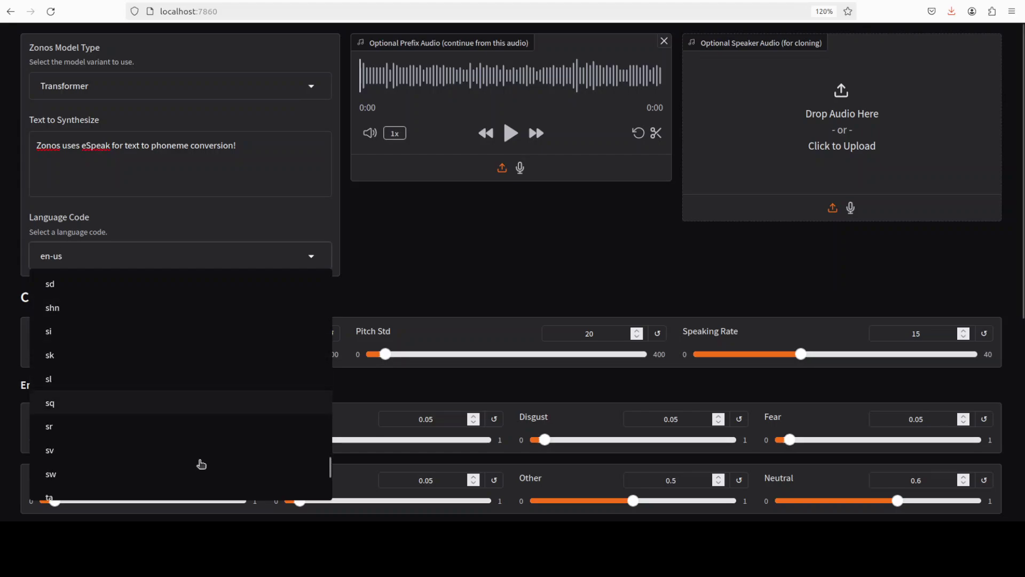
left_click(497, 241)
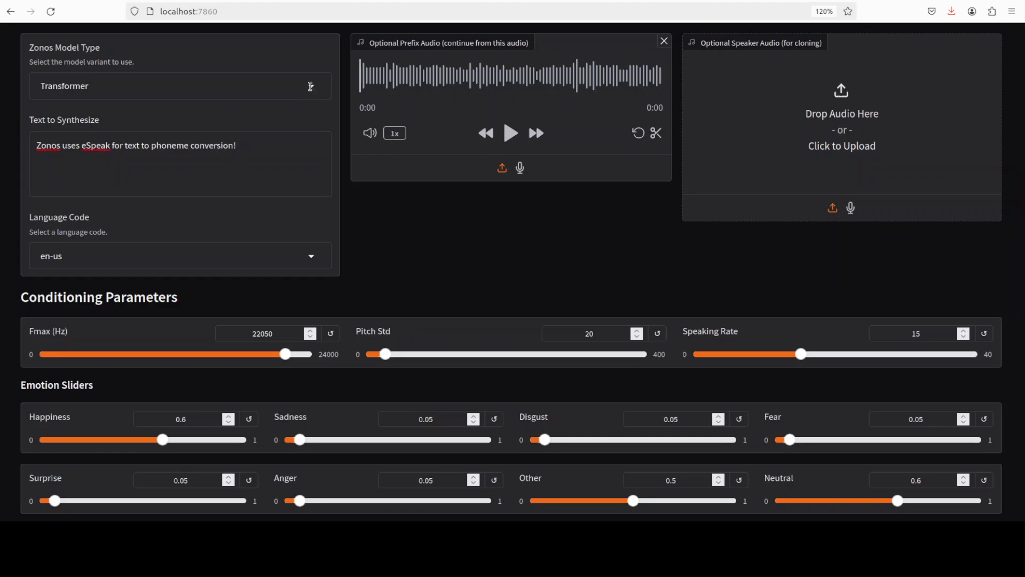
left_click(310, 87)
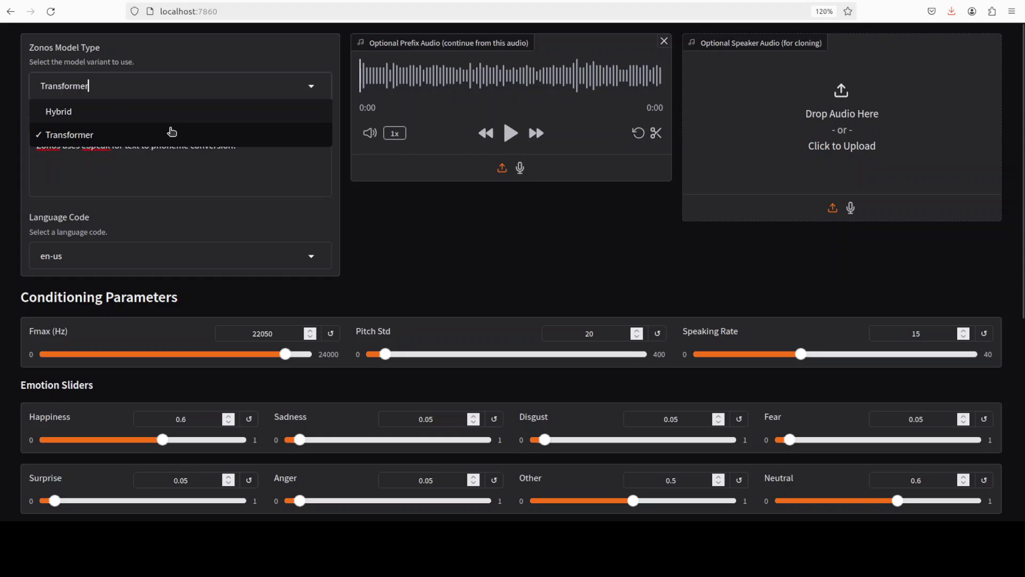
Keep Transformer and replace the sample text with the radiant-smile, uncontainable-joy sentence
left_click(404, 229)
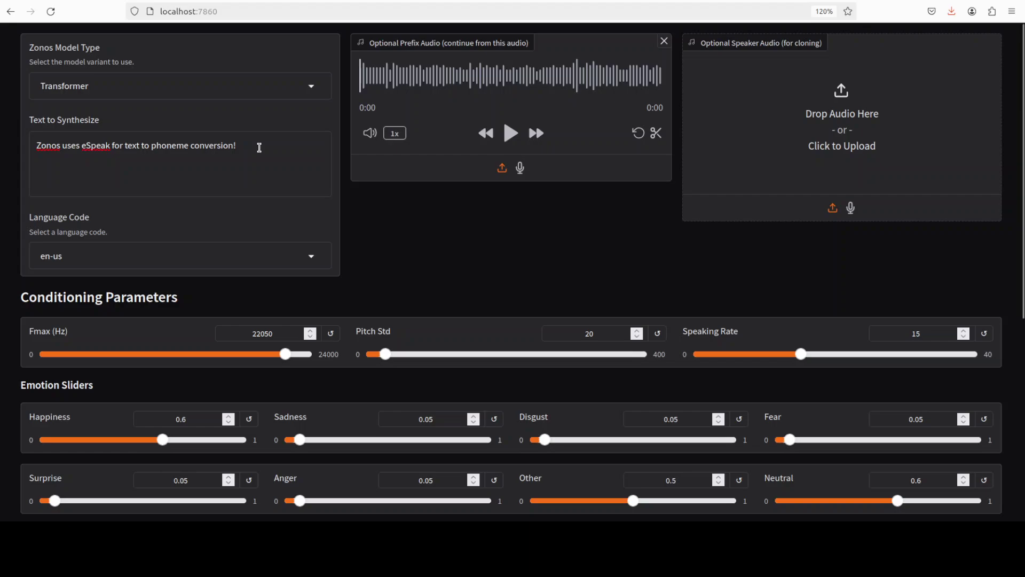
left_click_drag(259, 148, 24, 146)
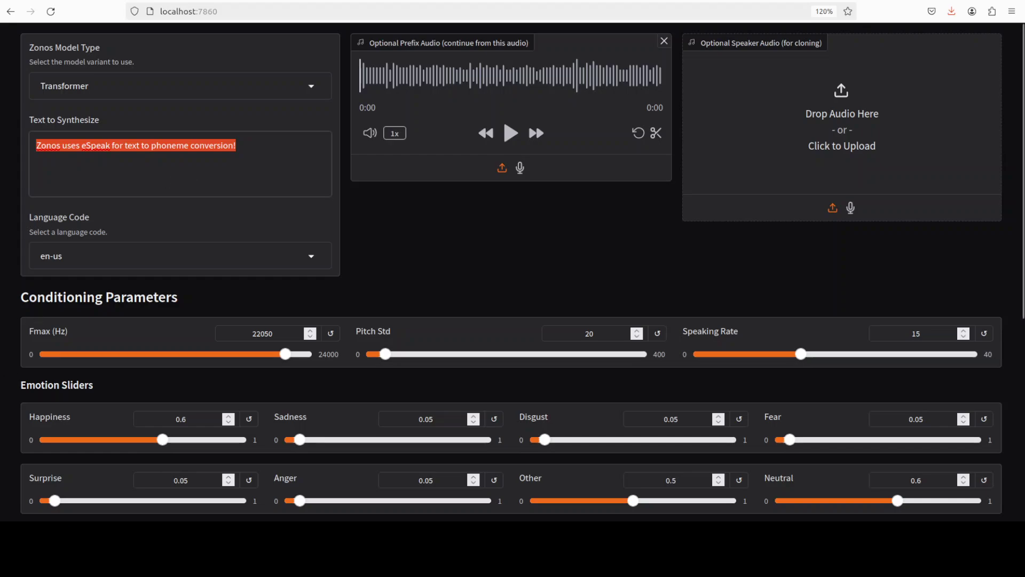
type("A radiant smile spread across her lips, filling her being with uncontainable joy, defining the essence of happiness.")
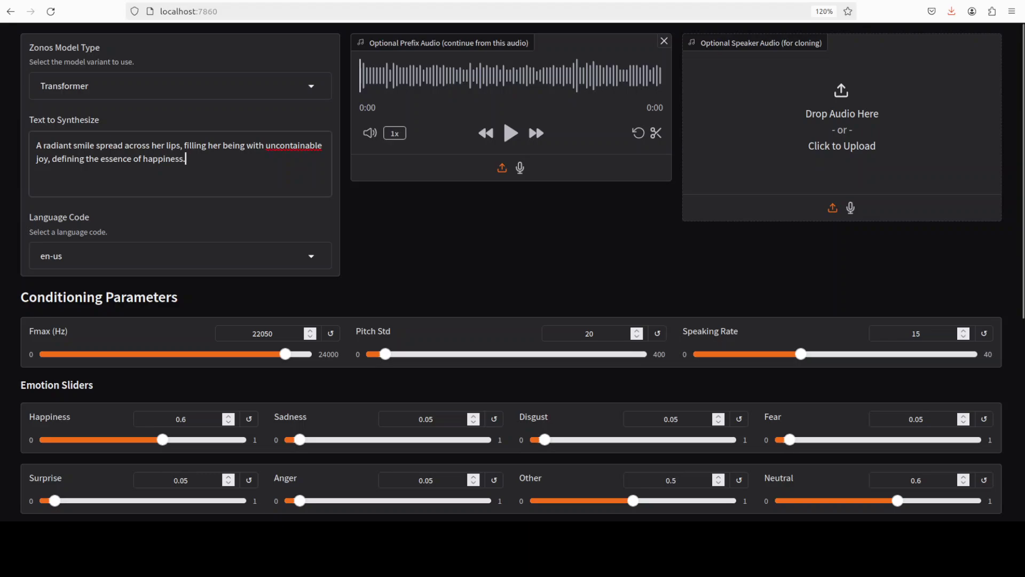
Generate audio for the happiness sentence using the current emotion slider values
scroll(510, 272, "down", 5)
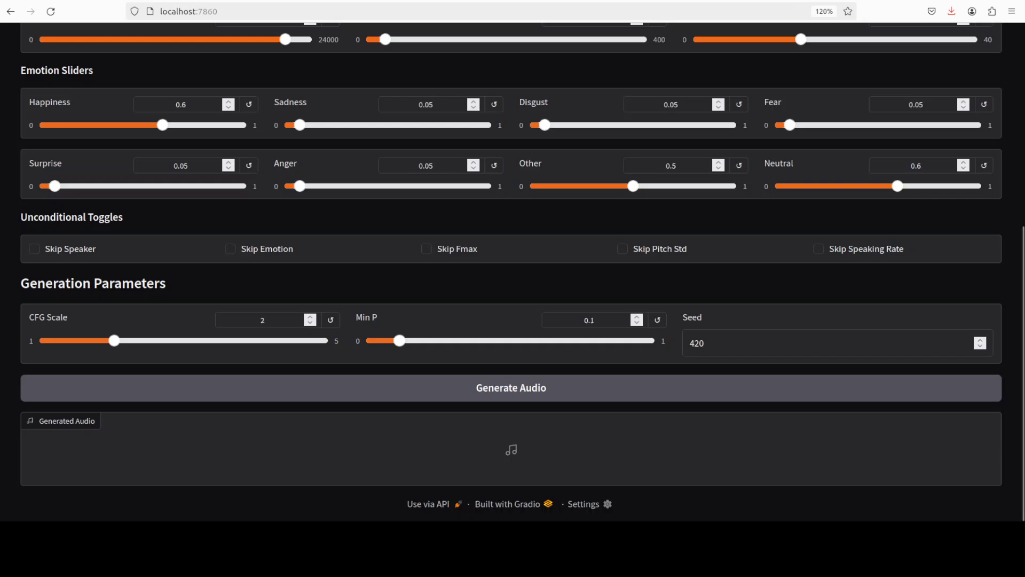
left_click(515, 394)
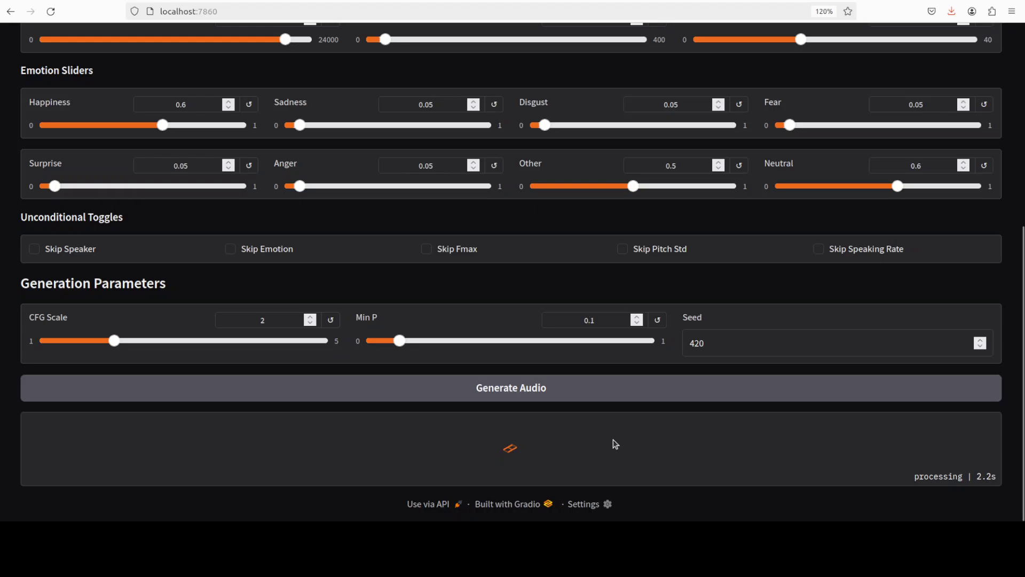
scroll(615, 442, "up", 6)
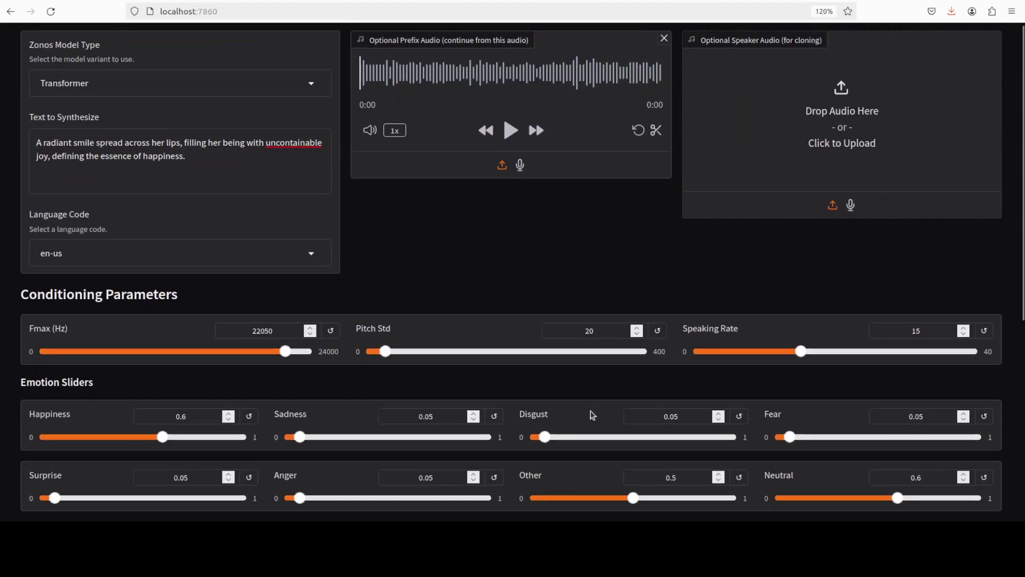
scroll(590, 414, "down", 6)
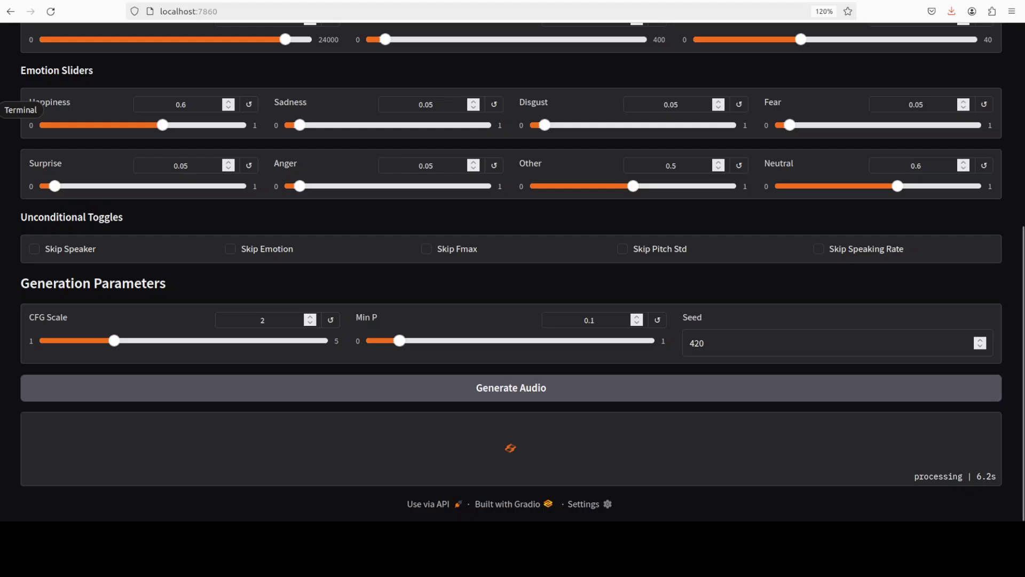
Run nvidia-smi in the terminal to check the RTX A6000's memory use and load
left_click(2, 110)
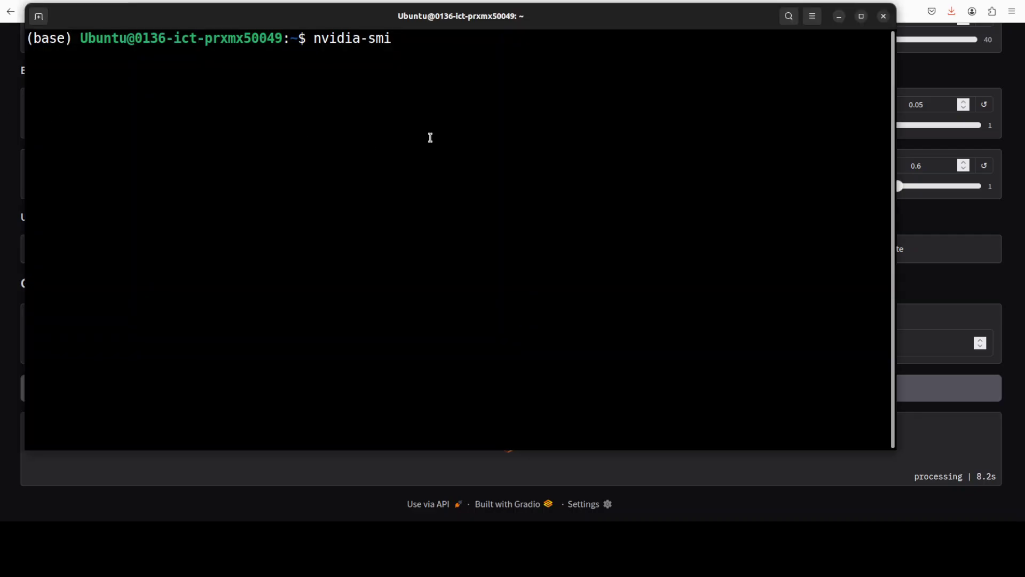
key("Return")
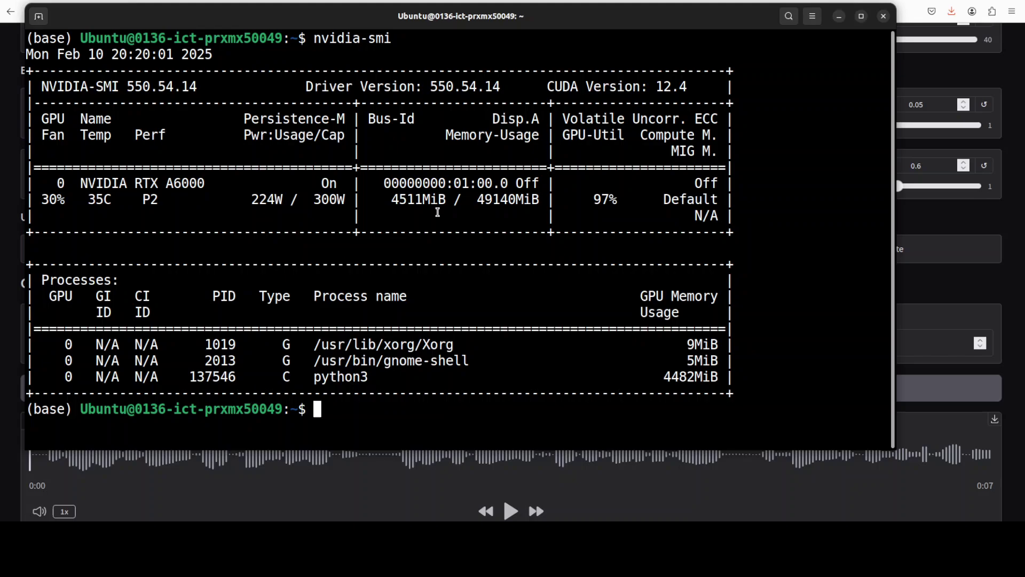
Return to the web UI and play the 7-second generated happiness clip
left_click(840, 18)
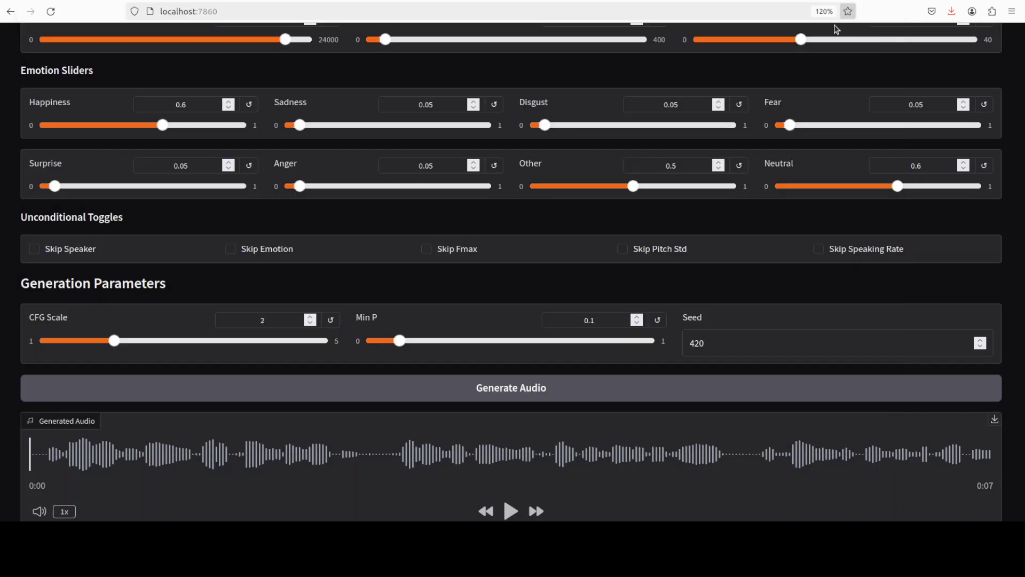
scroll(614, 472, "down", 1)
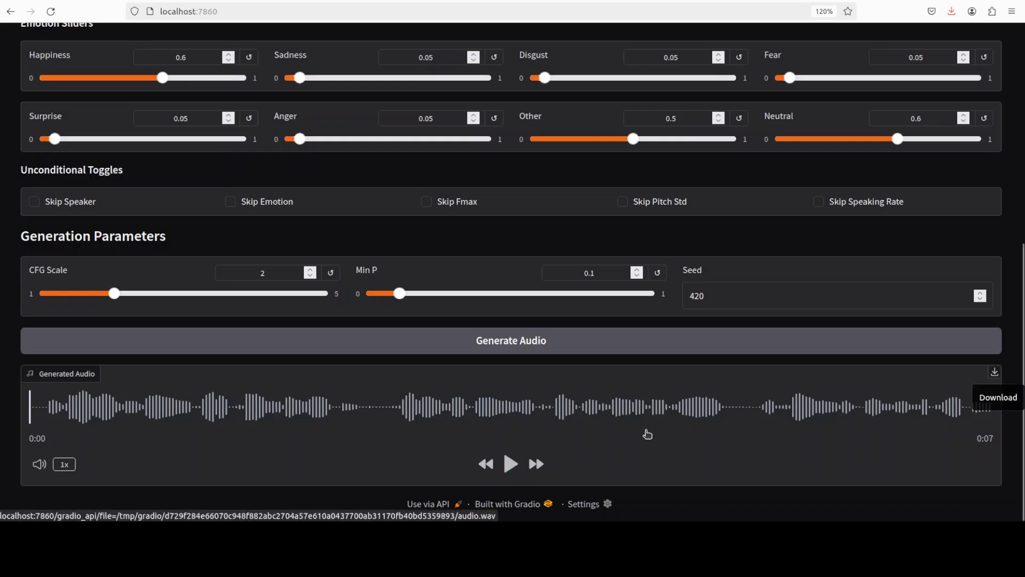
left_click(511, 463)
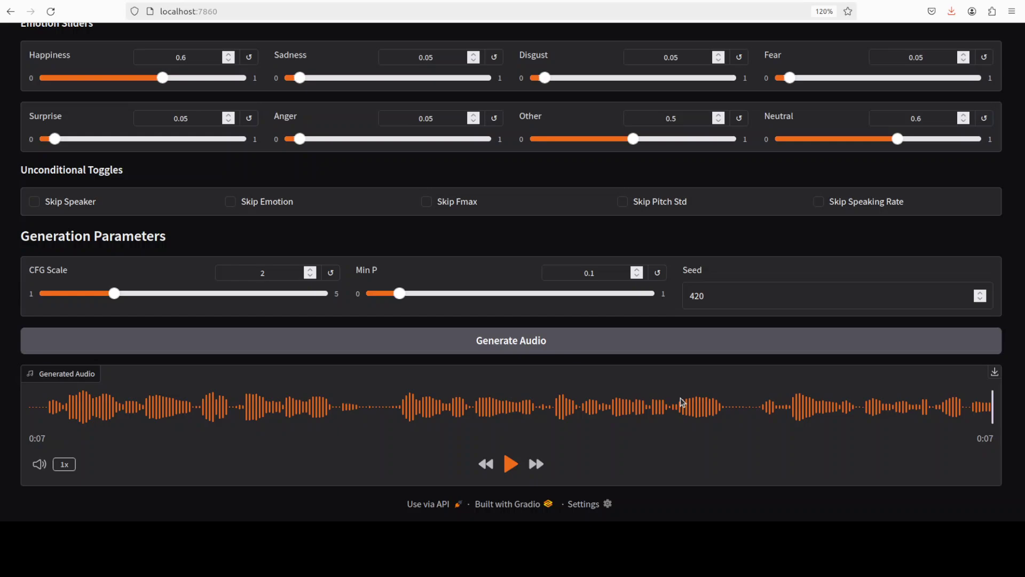
Raise Disgust to 0.97 and lower Happiness to 0.12
scroll(680, 398, "up", 3)
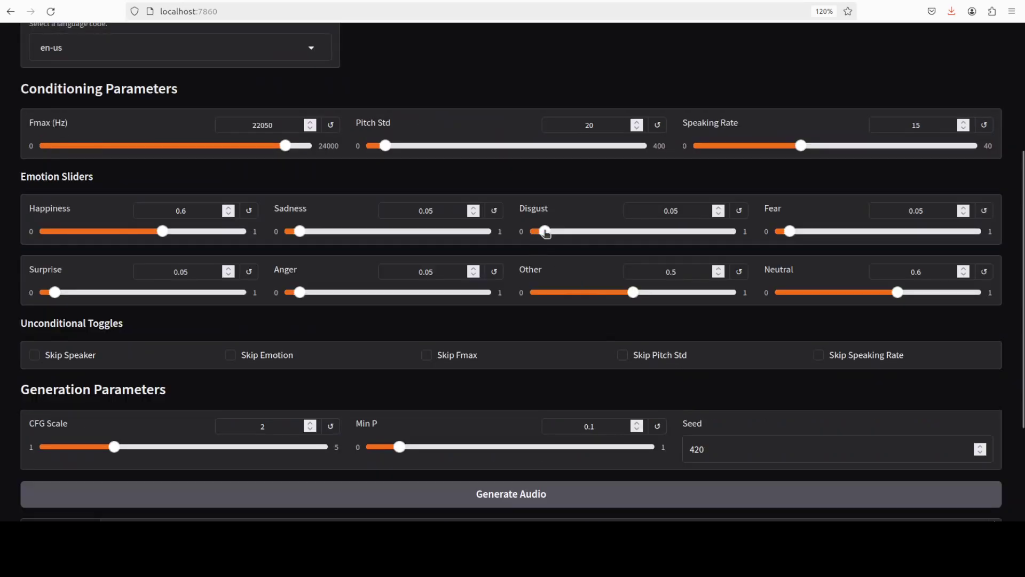
left_click_drag(545, 232, 727, 236)
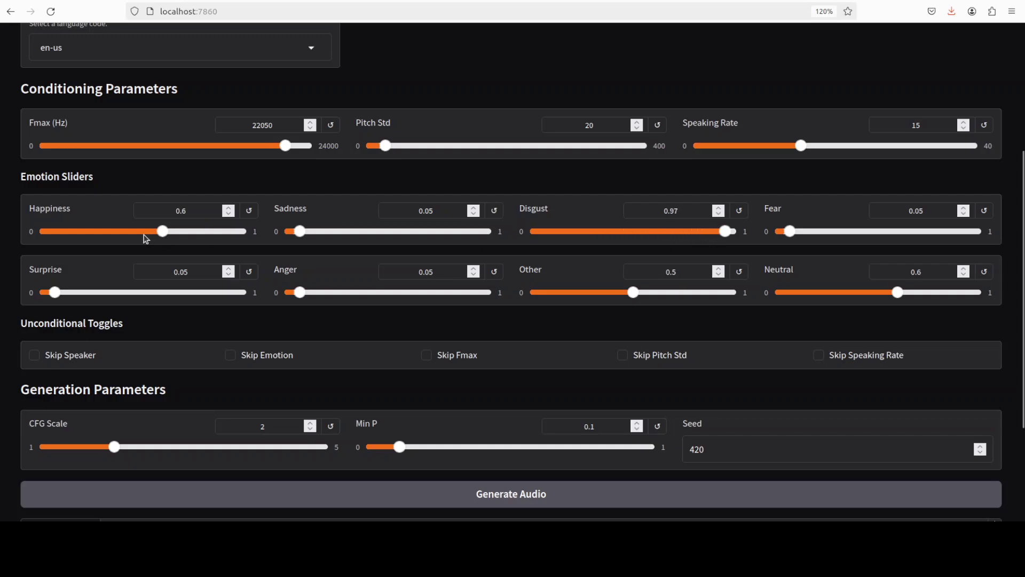
left_click_drag(114, 234, 69, 236)
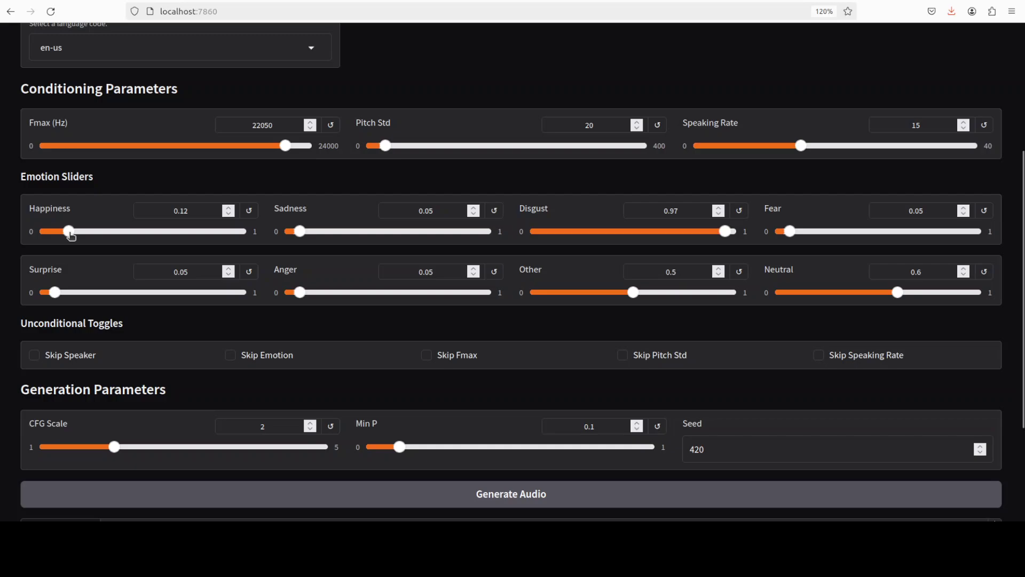
Replace the happiness sentence with the pasted rotten-egg stench sentence
scroll(457, 369, "down", 3)
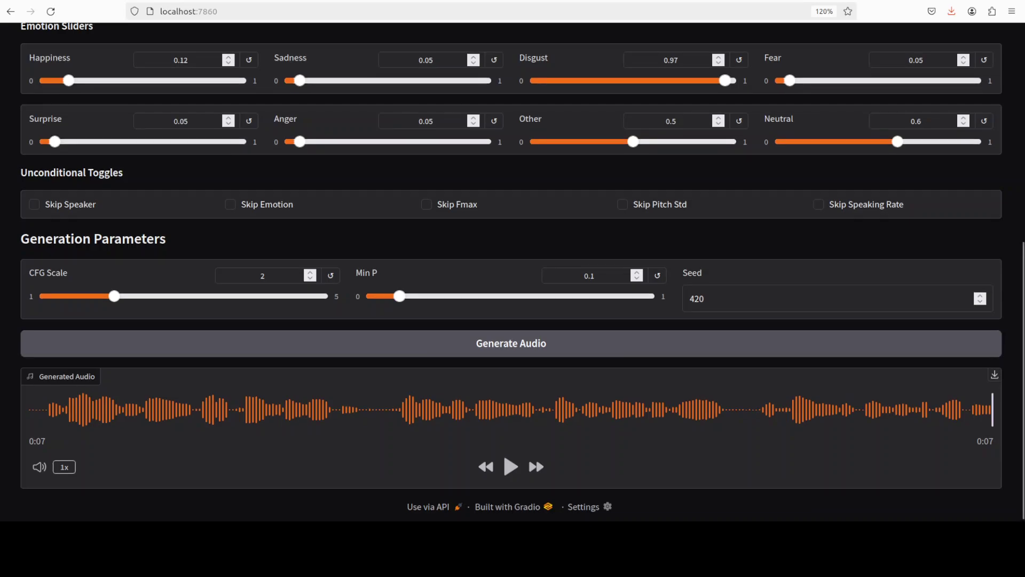
scroll(511, 267, "up", 7)
left_click_drag(184, 159, 23, 147)
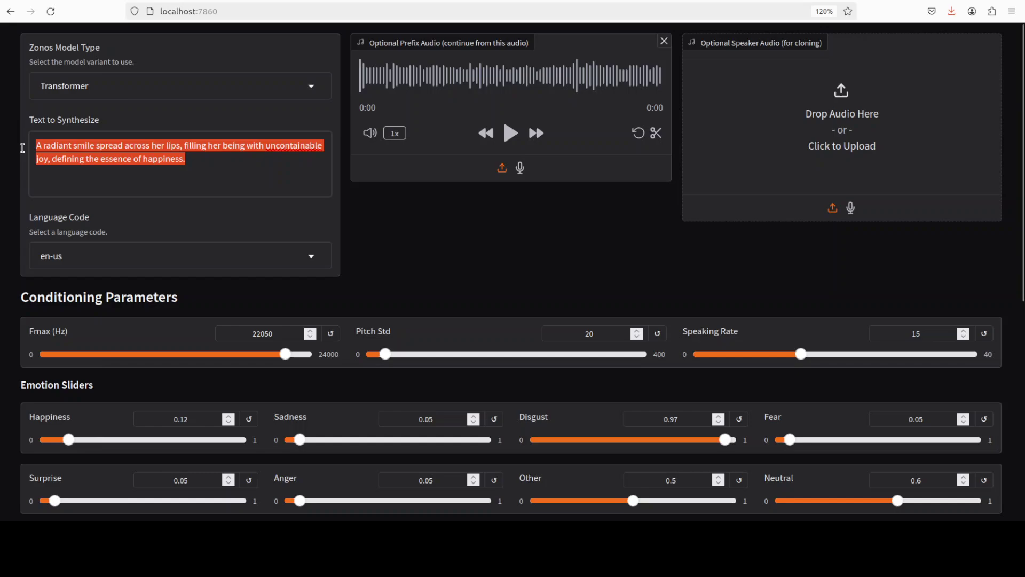
type("The rotten egg's putrid stench made her stomach churn in revulsion.")
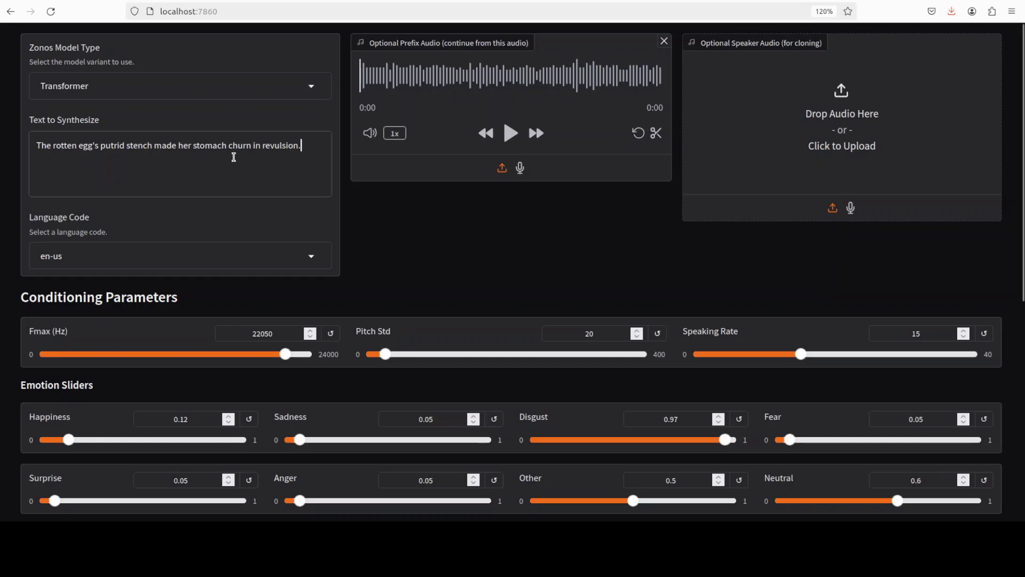
Generate the disgusted rotten-egg clip and play the 4-second result
scroll(512, 307, "down", 6)
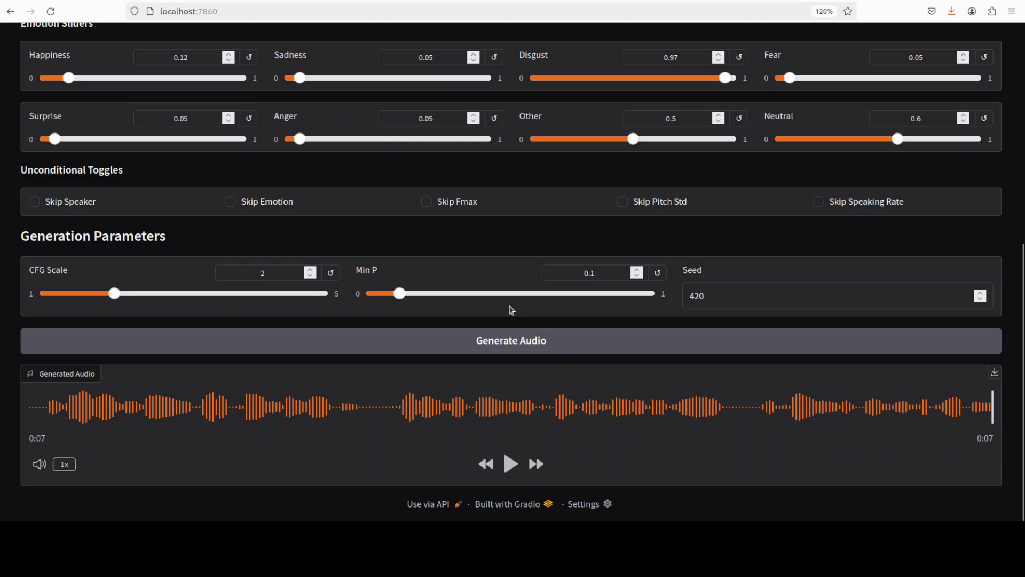
left_click(508, 346)
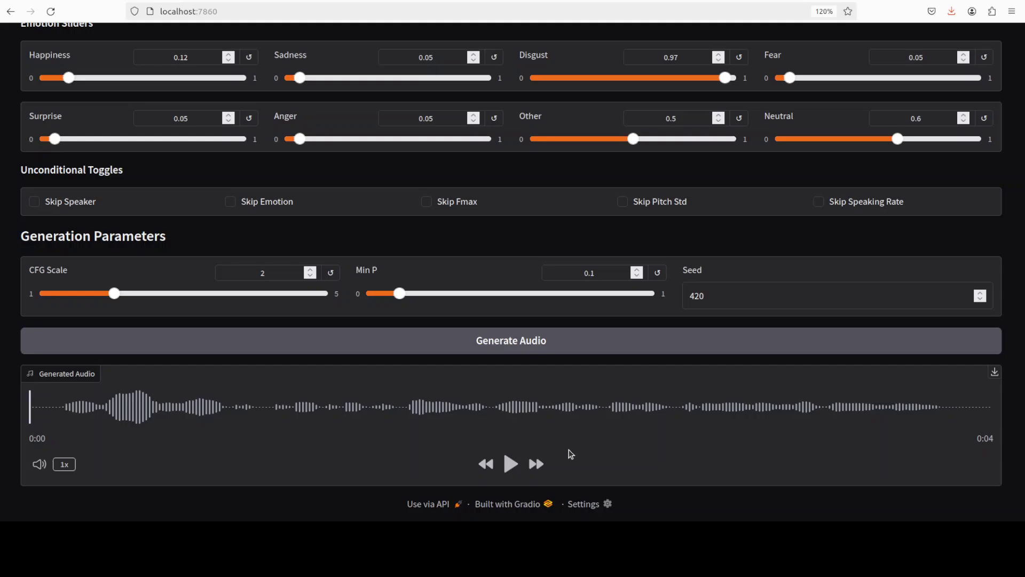
left_click(511, 464)
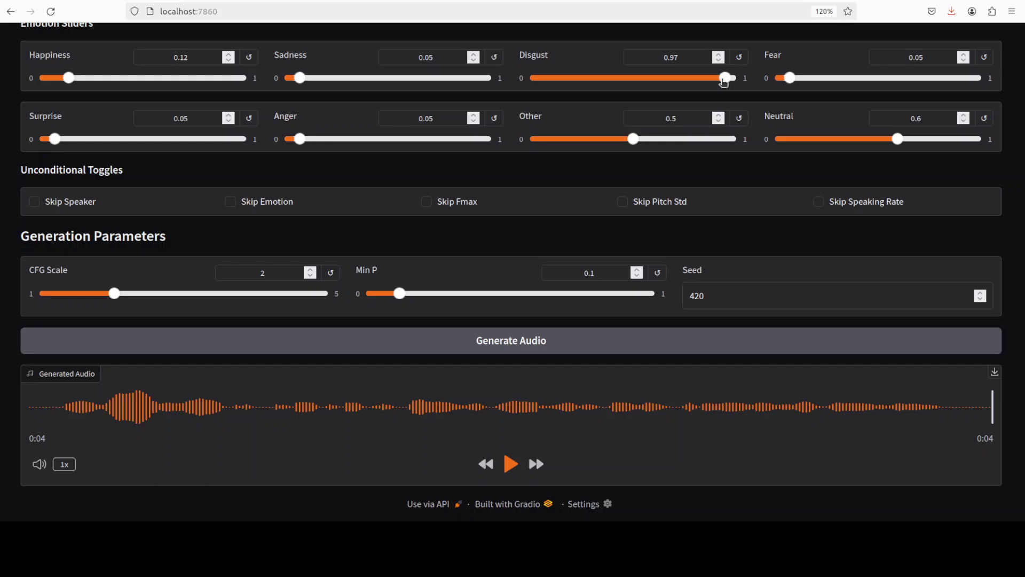
Lower Disgust to 0.05 and raise Surprise to 1 for the family 'Surprise!' sentence
left_click_drag(723, 81, 611, 81)
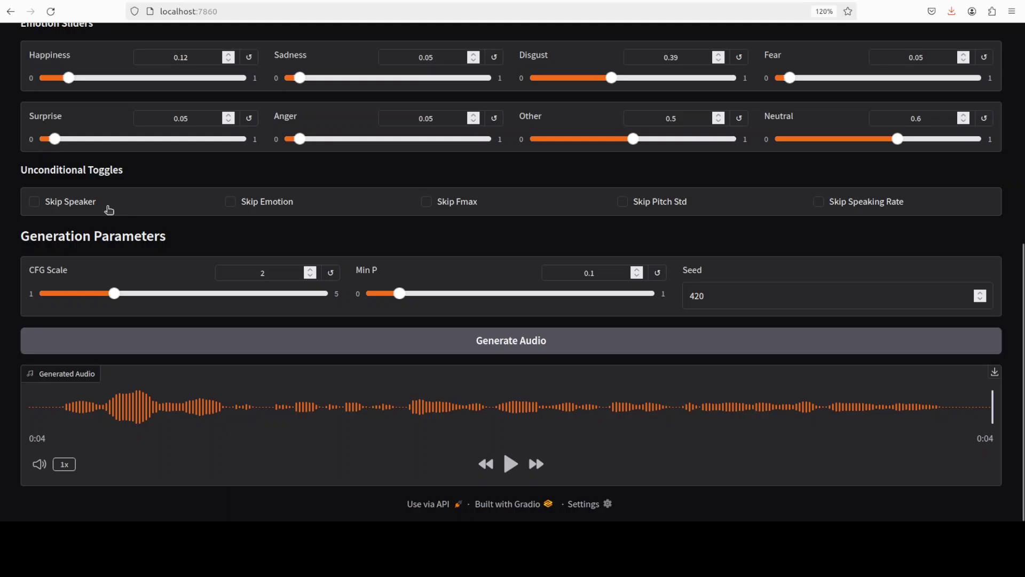
left_click_drag(612, 82, 547, 84)
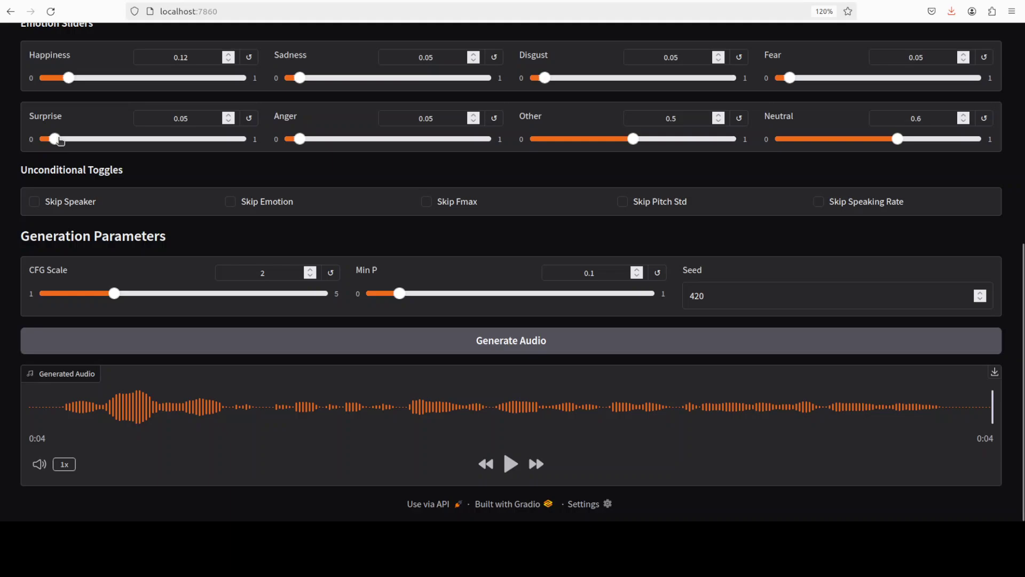
left_click_drag(56, 139, 231, 140)
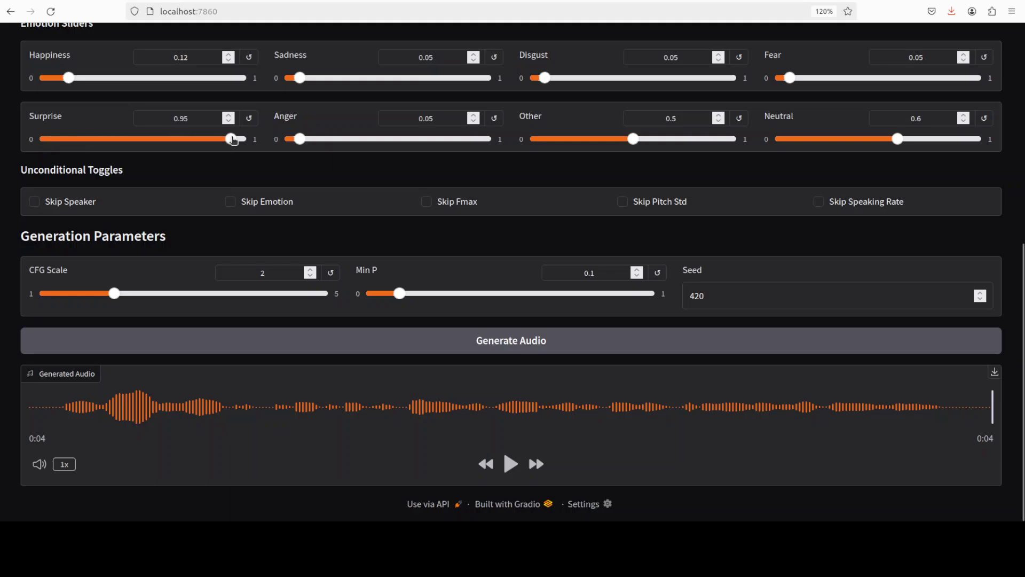
left_click_drag(163, 141, 245, 144)
scroll(511, 267, "up", 6)
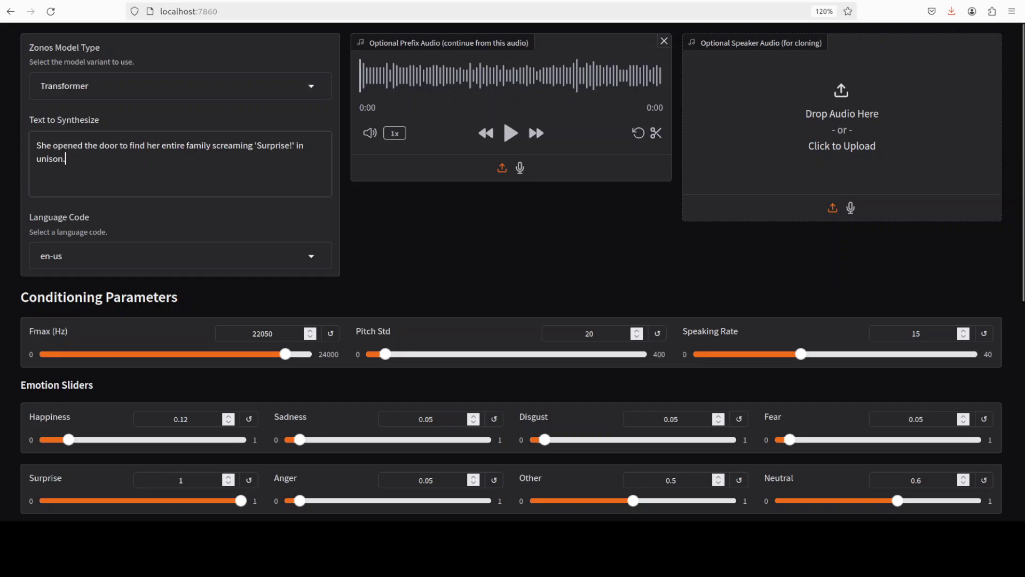
scroll(511, 267, "down", 5)
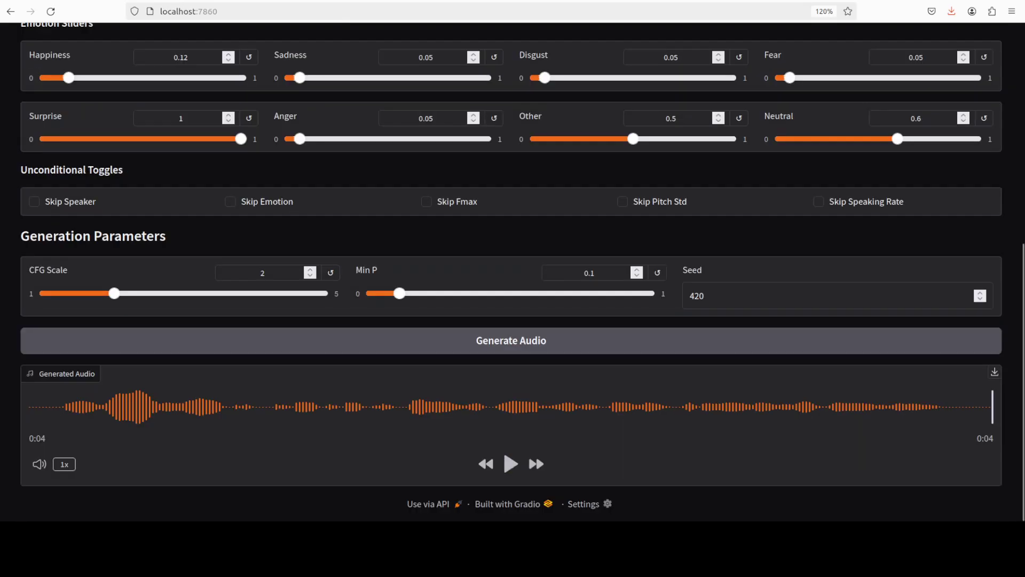
Generate the 5-second surprised clip, lower Neutral to 0.52, and play the clip
left_click(507, 343)
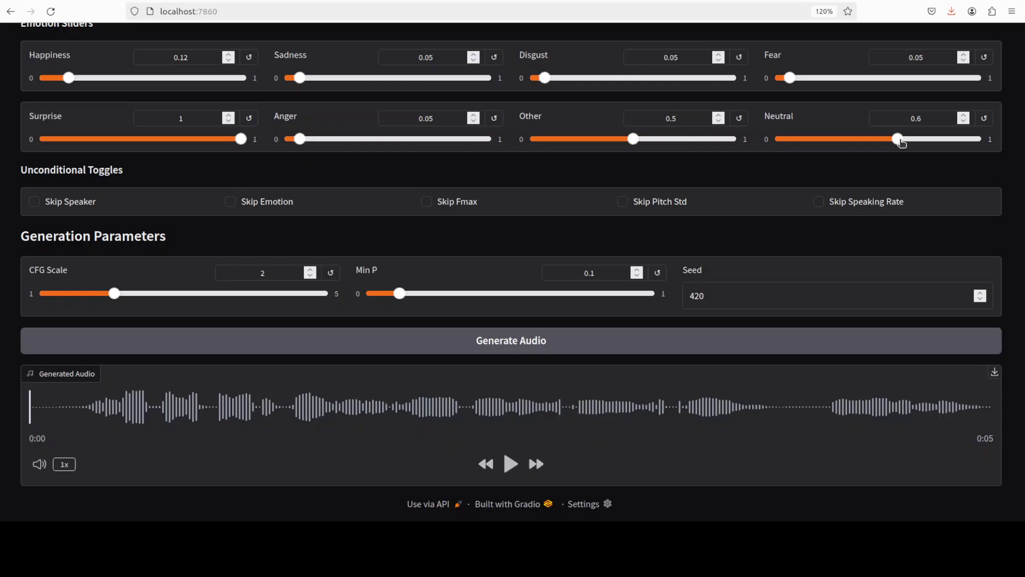
left_click_drag(900, 140, 882, 140)
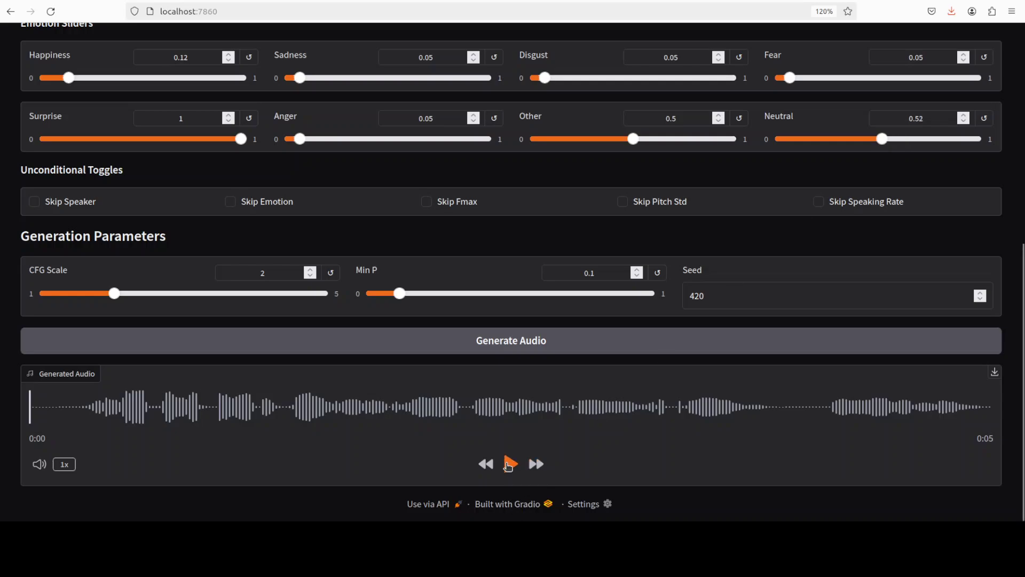
left_click(510, 463)
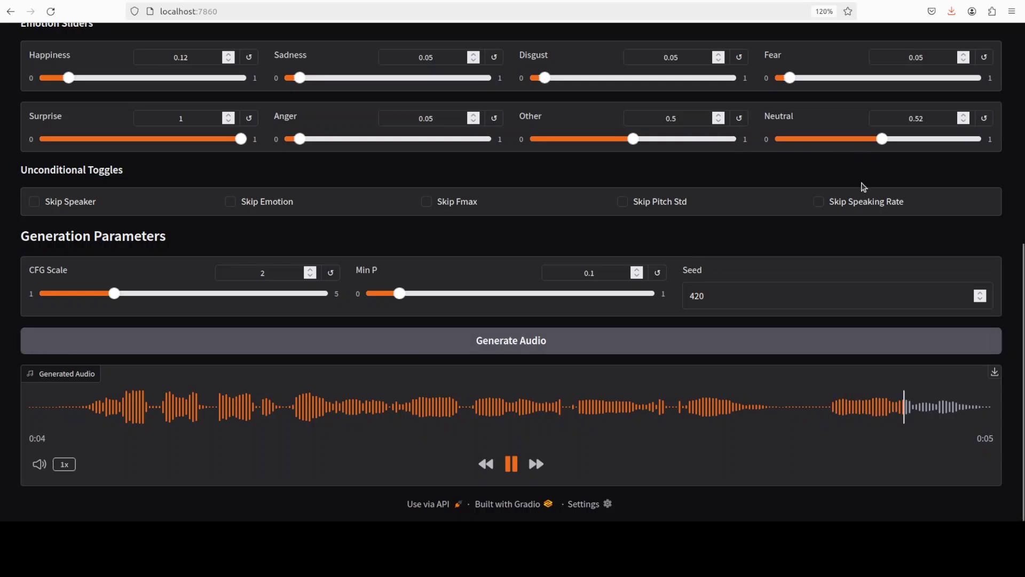
Lower Neutral to 0.14, Other to 0.03, Sadness to 0.01, Happiness to 0.07, and Fear to 0
left_click_drag(882, 140, 790, 145)
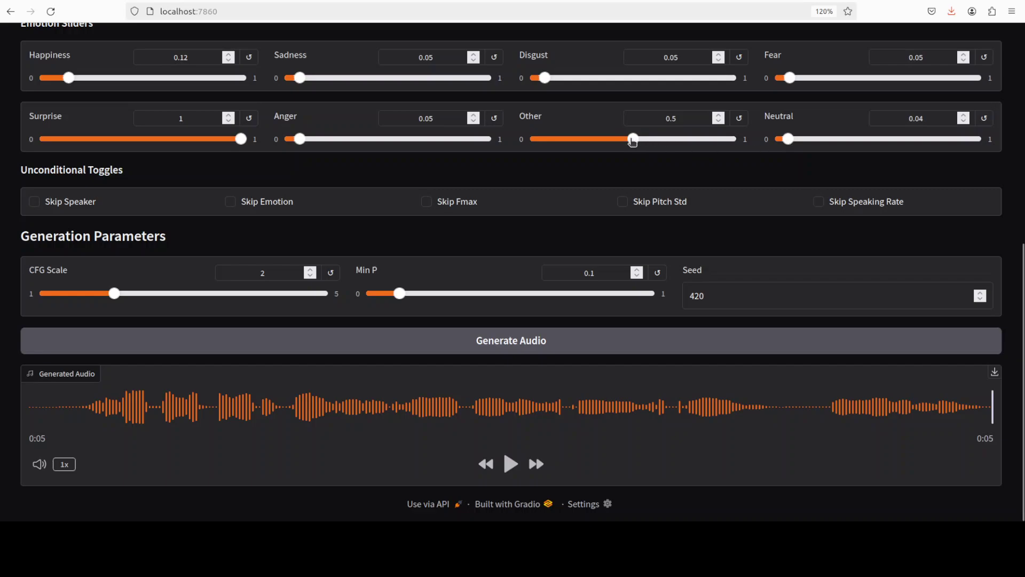
left_click_drag(634, 141, 542, 143)
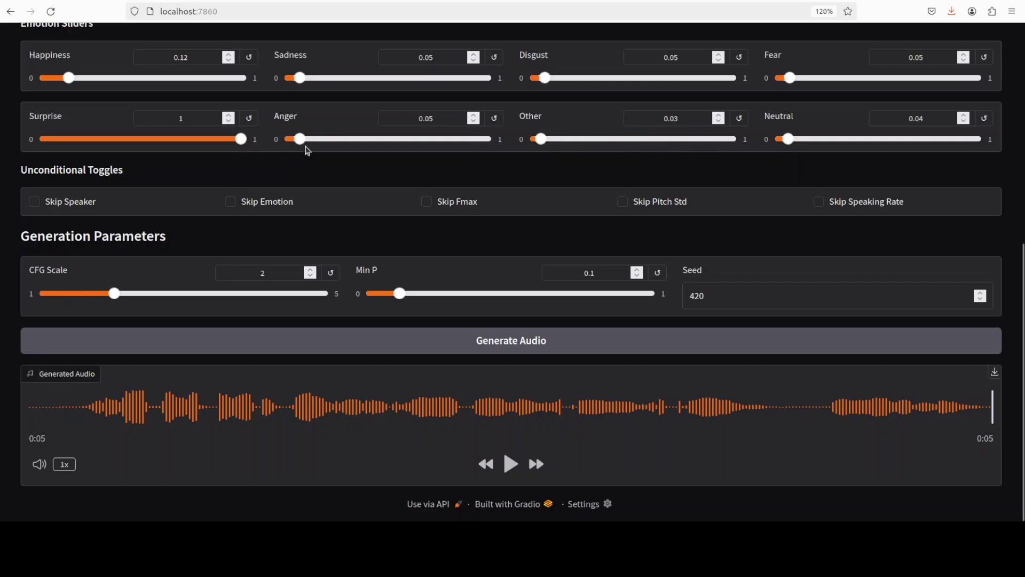
left_click_drag(300, 80, 292, 79)
left_click_drag(70, 79, 59, 79)
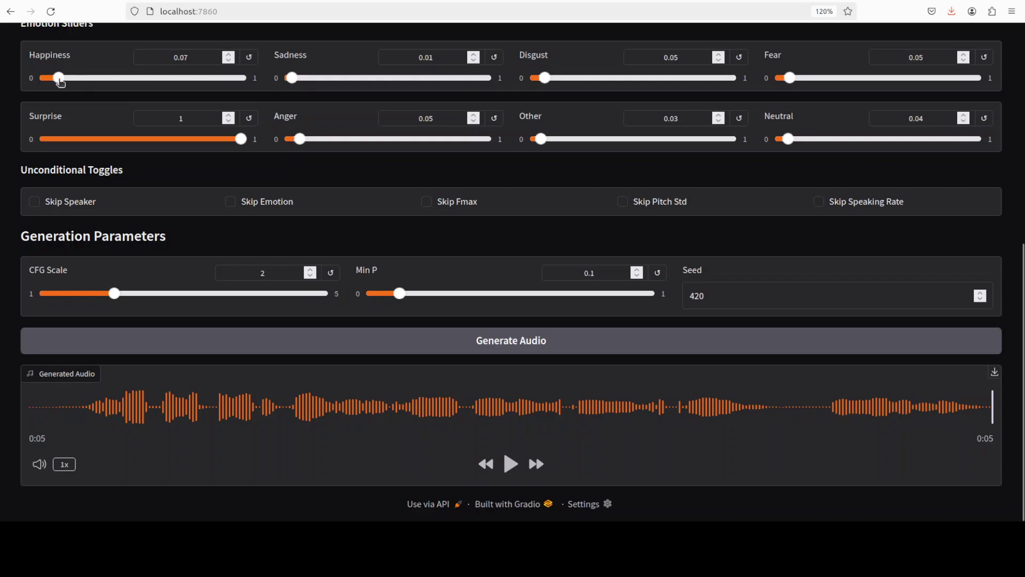
left_click_drag(790, 80, 783, 80)
Zero Disgust, Other, Neutral, Sadness and Anger, then regenerate the surprise clip
left_click_drag(544, 78, 523, 83)
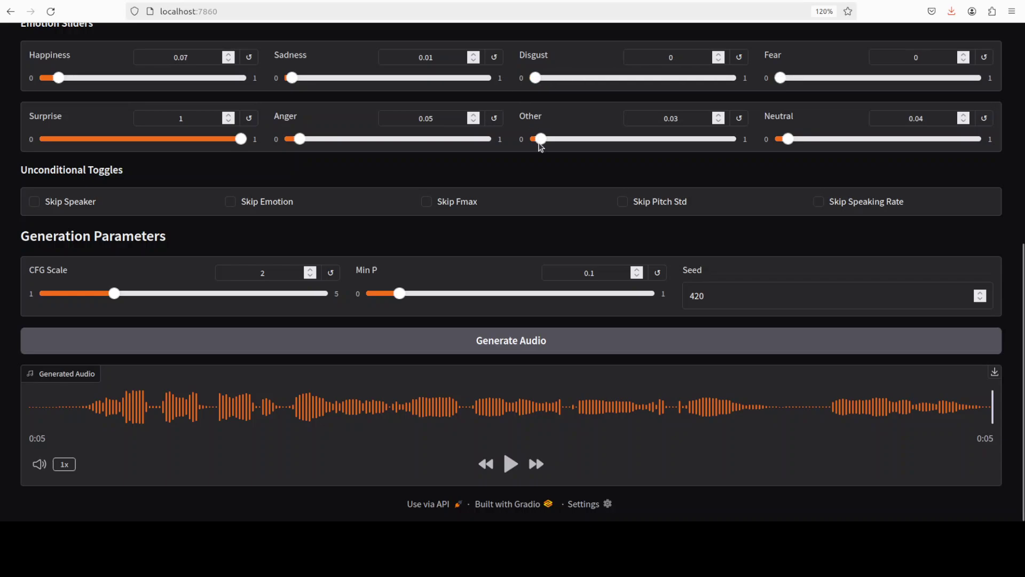
left_click_drag(538, 143, 521, 144)
left_click(791, 140)
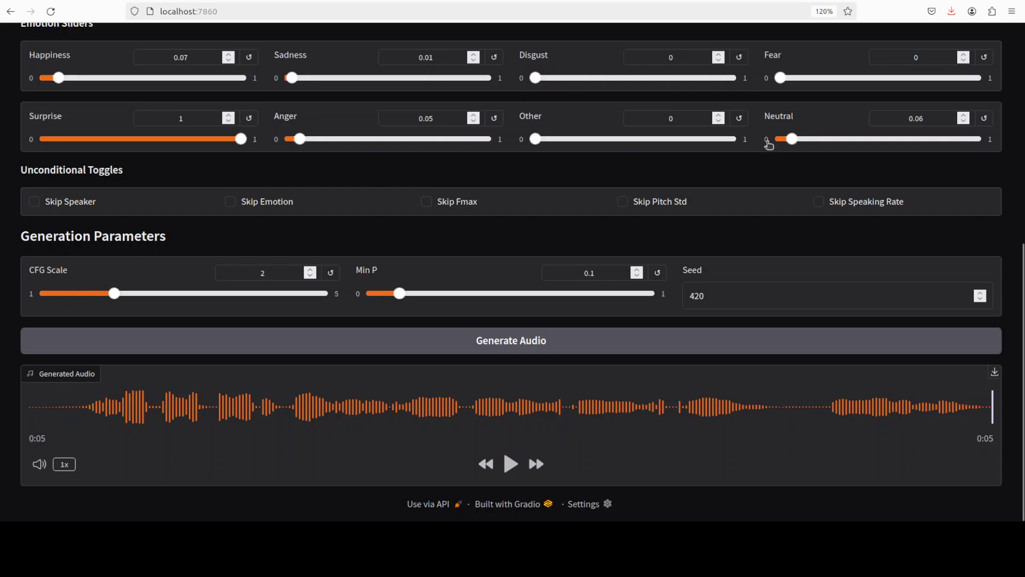
left_click(769, 144)
left_click_drag(292, 82, 273, 81)
left_click_drag(294, 139, 273, 142)
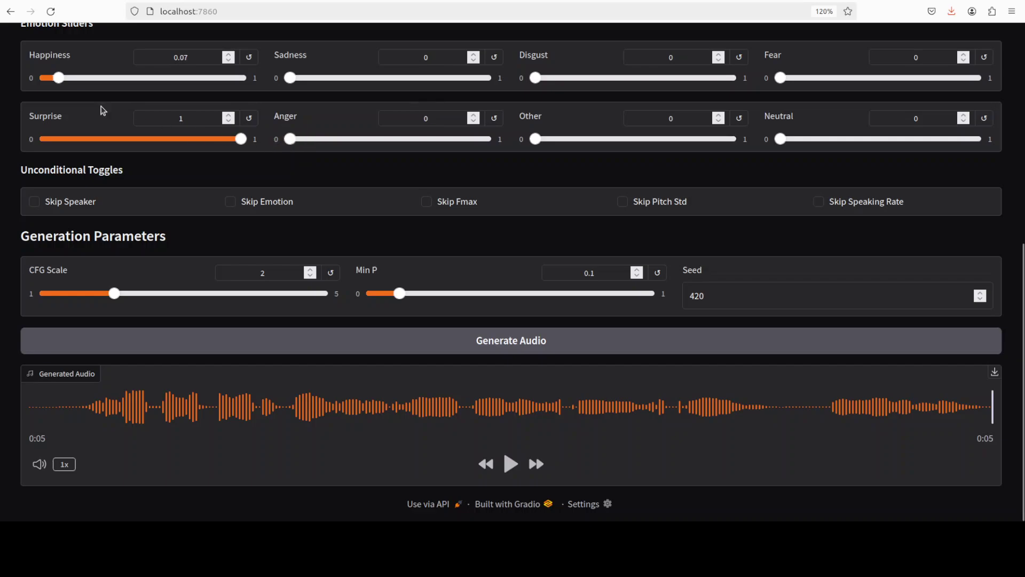
left_click(485, 341)
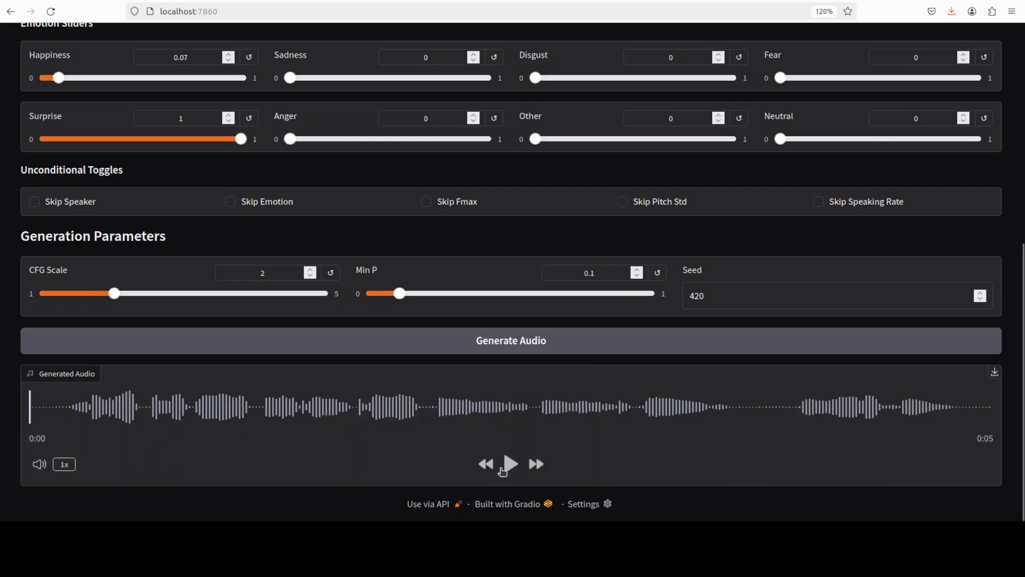
Play the new 5-second surprise-only clip and return to the top of the page
left_click(511, 464)
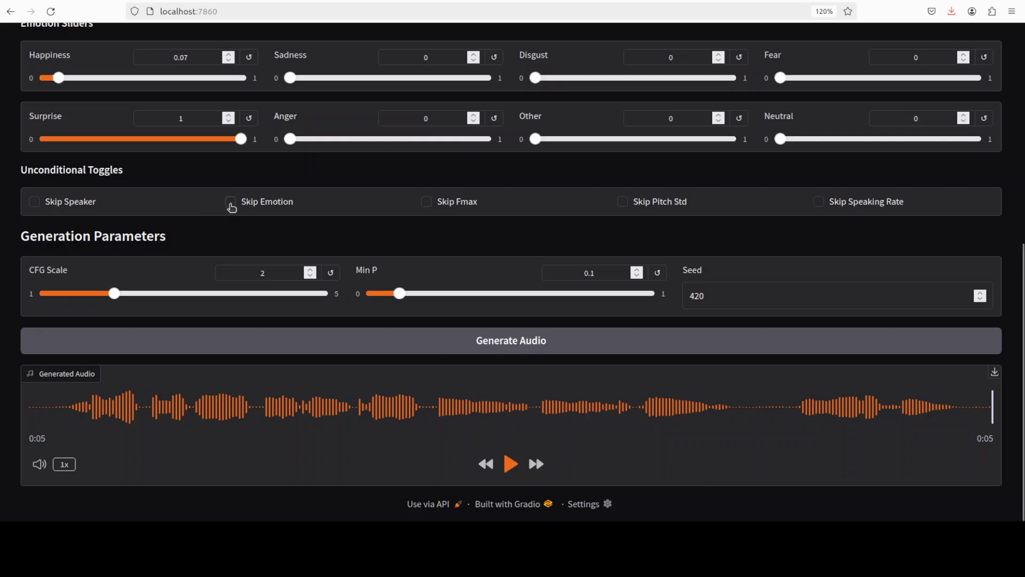
scroll(511, 267, "up", 7)
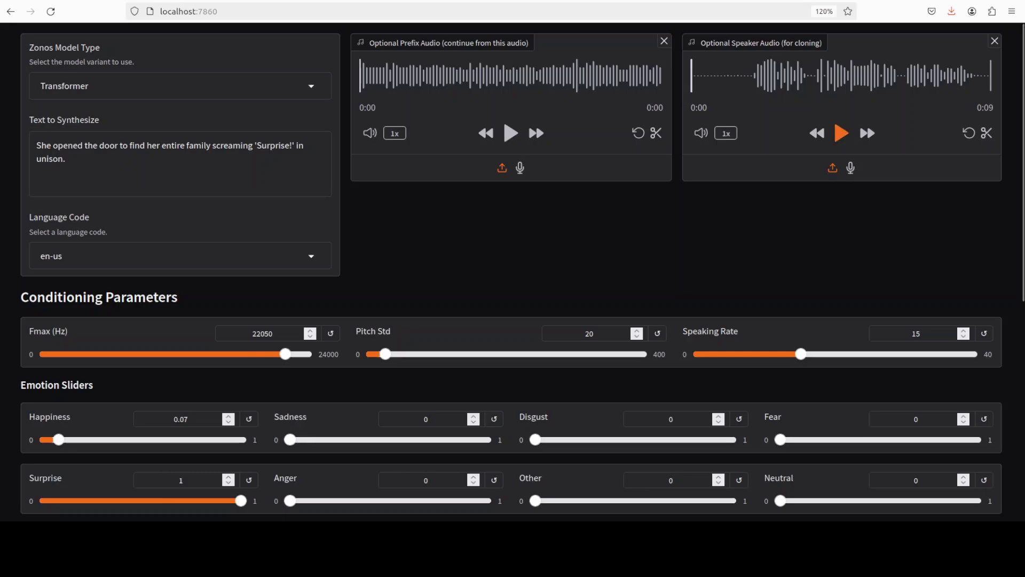
Play the uploaded 9-second reference voice sample in Optional Speaker Audio
left_click(842, 135)
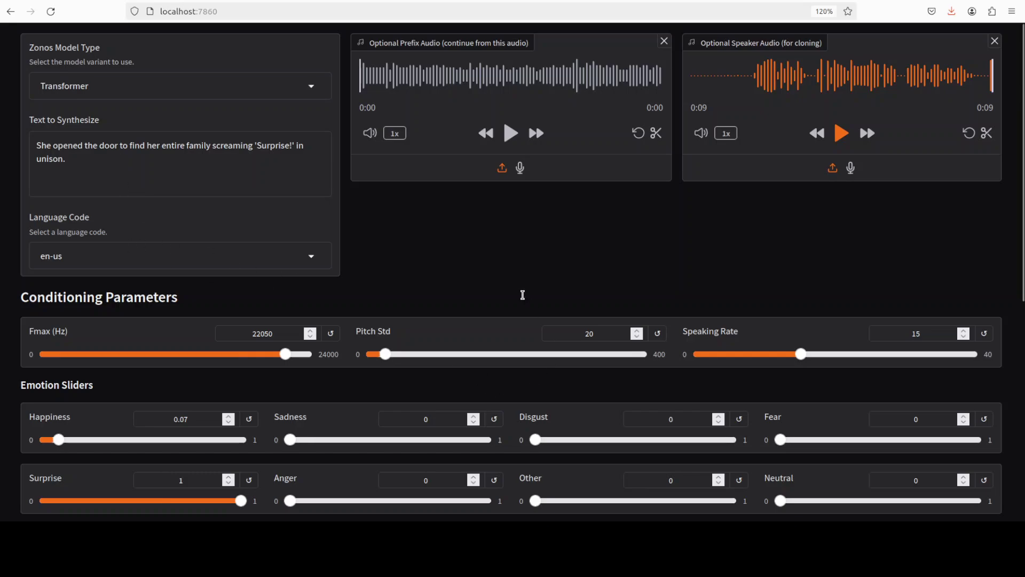
Scroll through the page and select the whole surprise sentence in the Text to Synthesize box
scroll(521, 299, "down", 5)
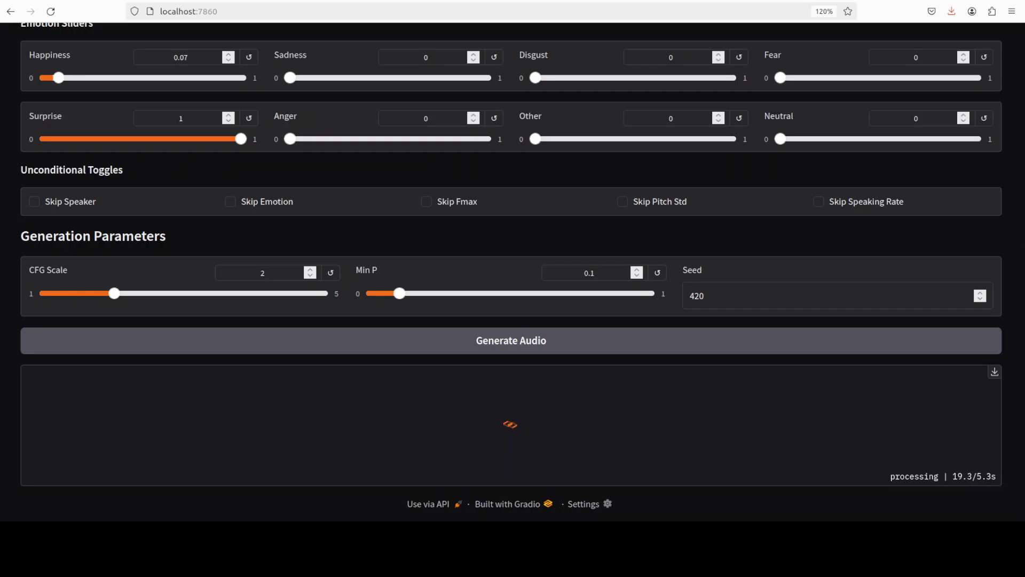
scroll(511, 273, "up", 10)
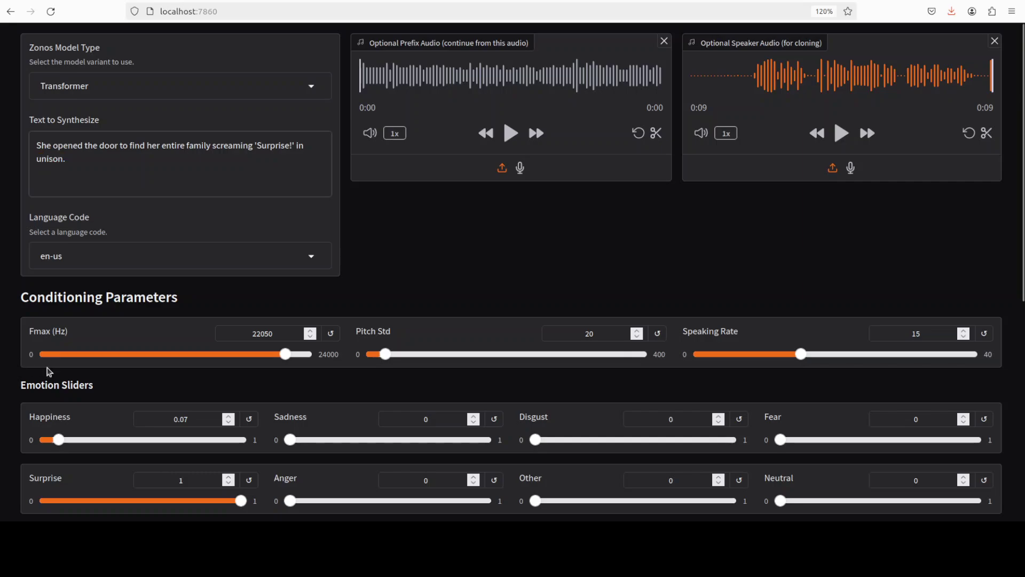
left_click_drag(78, 161, 30, 141)
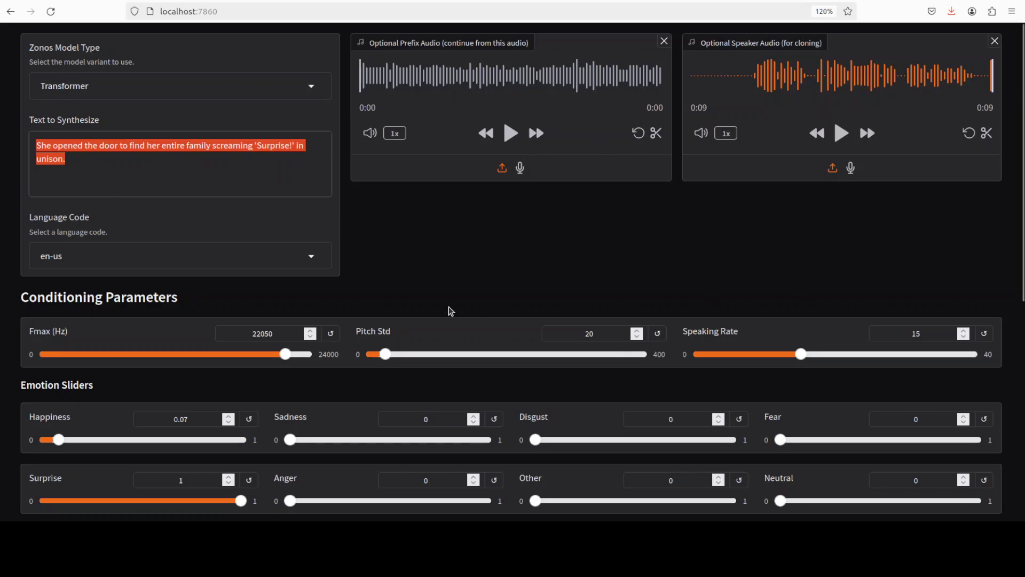
scroll(449, 309, "down", 6)
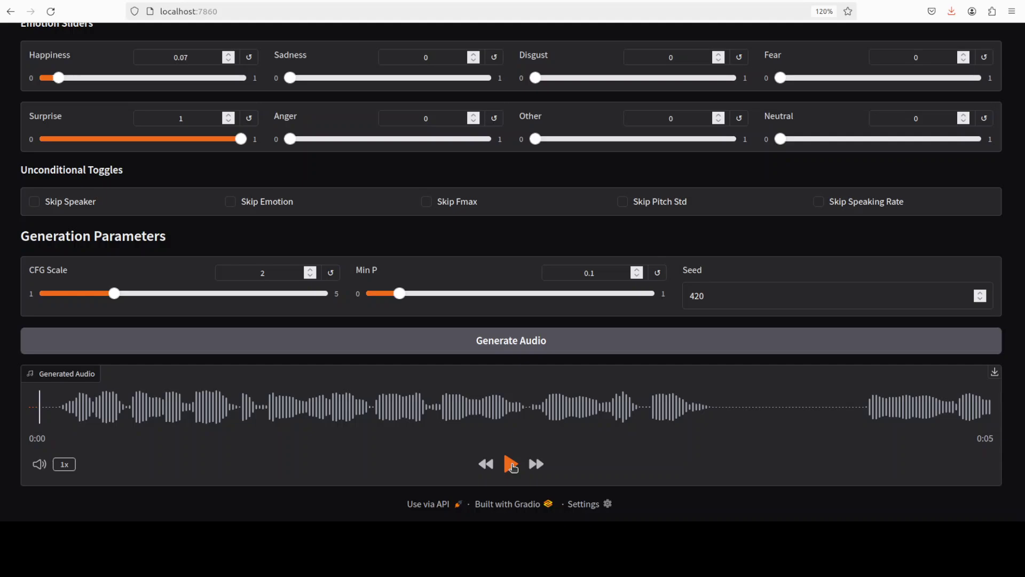
Play the voice-cloned surprise clip, then set Neutral 0.48, Fear 0.03, Sadness 0.14 and Anger 0.22
left_click(511, 464)
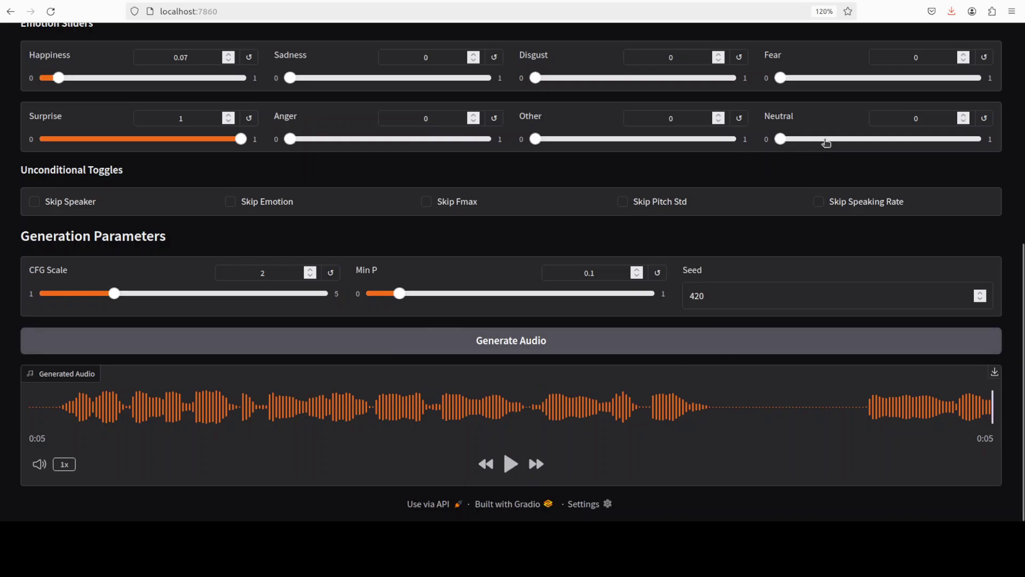
left_click_drag(824, 139, 876, 143)
mouse_move(780, 78)
left_mouse_down()
mouse_move(830, 77)
mouse_move(785, 78)
left_mouse_up()
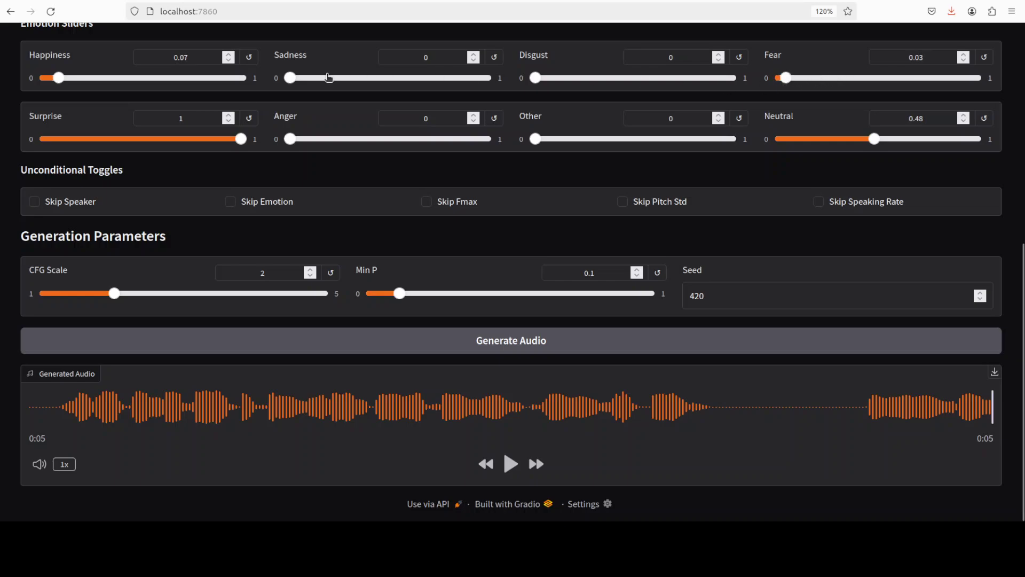
left_click_drag(292, 79, 318, 79)
left_click_drag(311, 141, 337, 142)
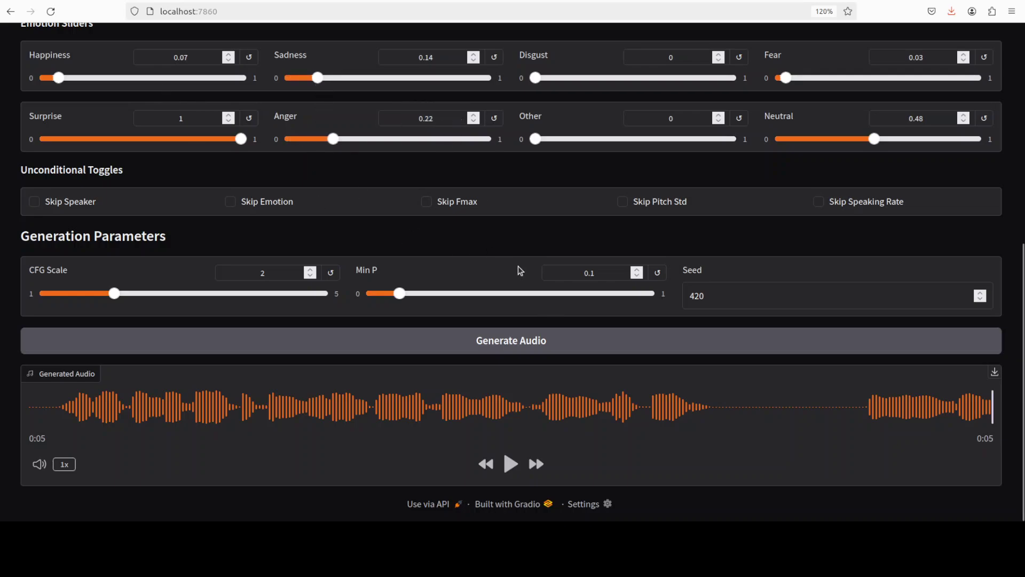
scroll(814, 304, "up", 7)
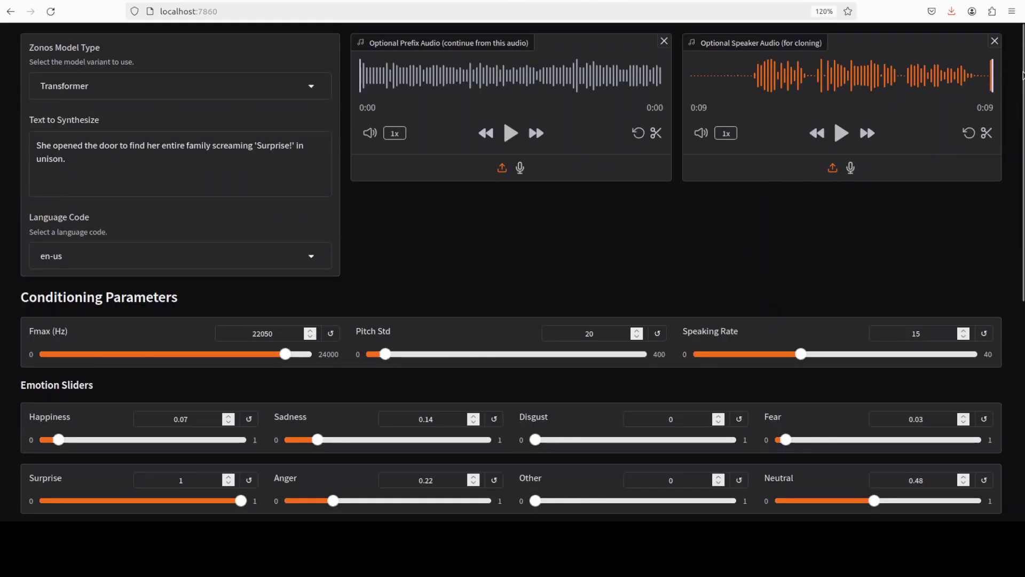
Clear the speaker reference audio, set language code pap, and paste 'Mi ta sinti triste.'
left_click(994, 42)
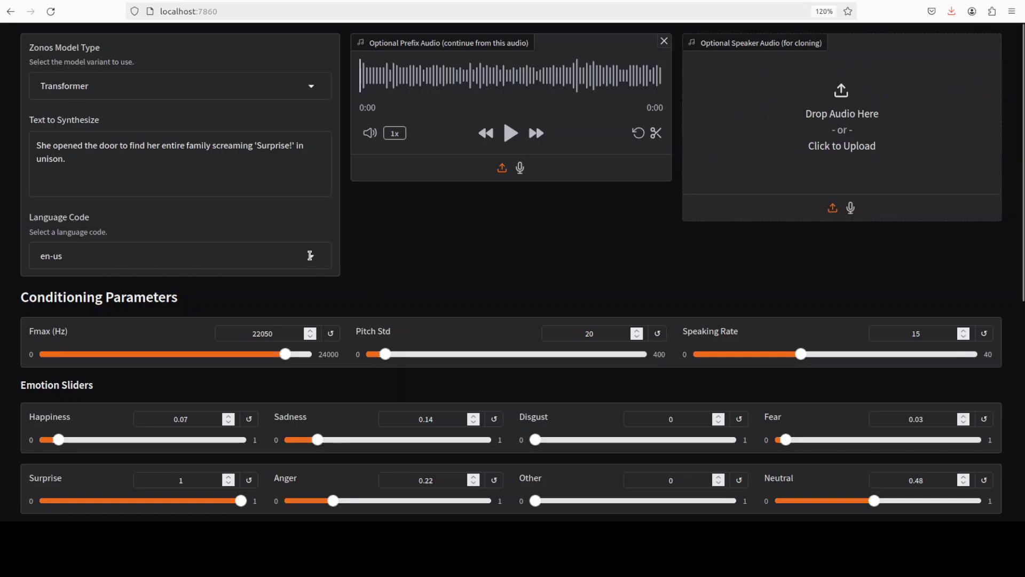
type("pap")
triple_click(53, 150)
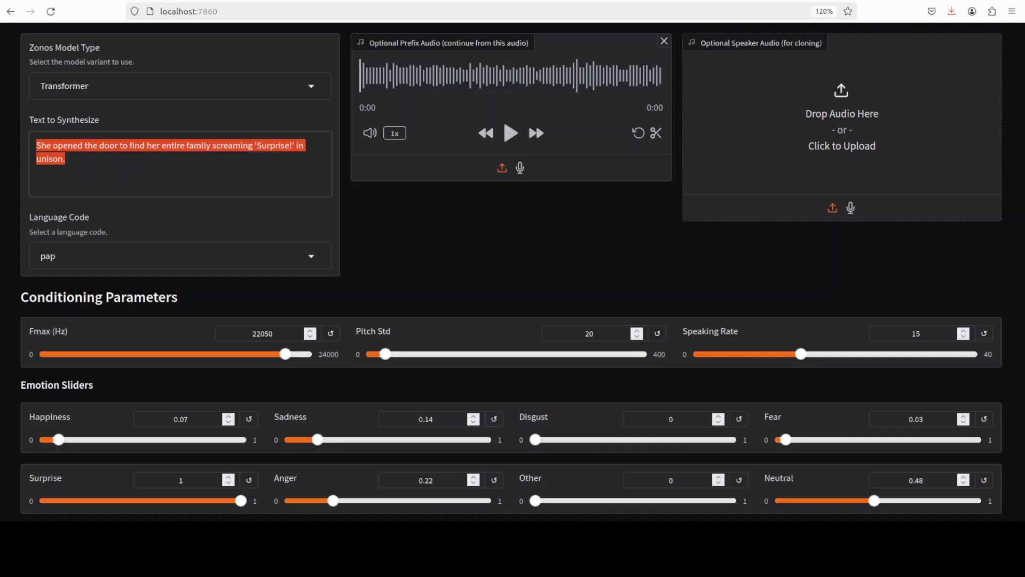
left_click(83, 159)
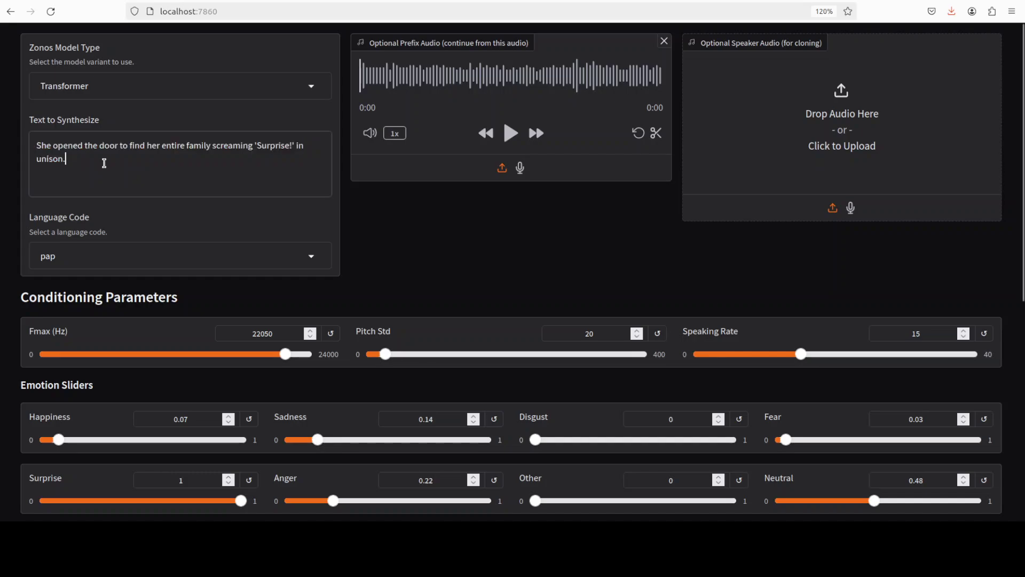
left_click_drag(104, 163, 29, 146)
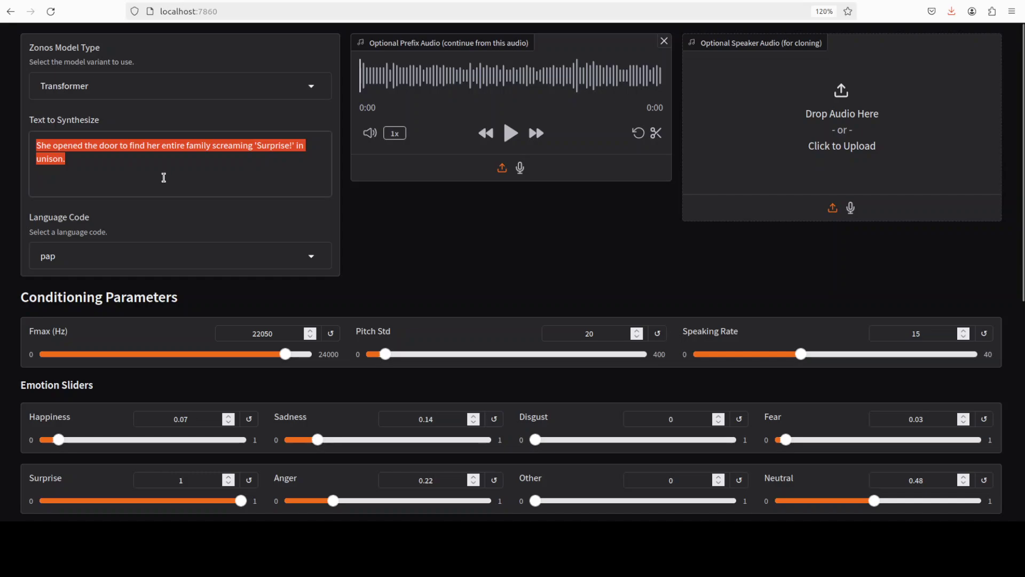
type("Mi ta sinti triste.")
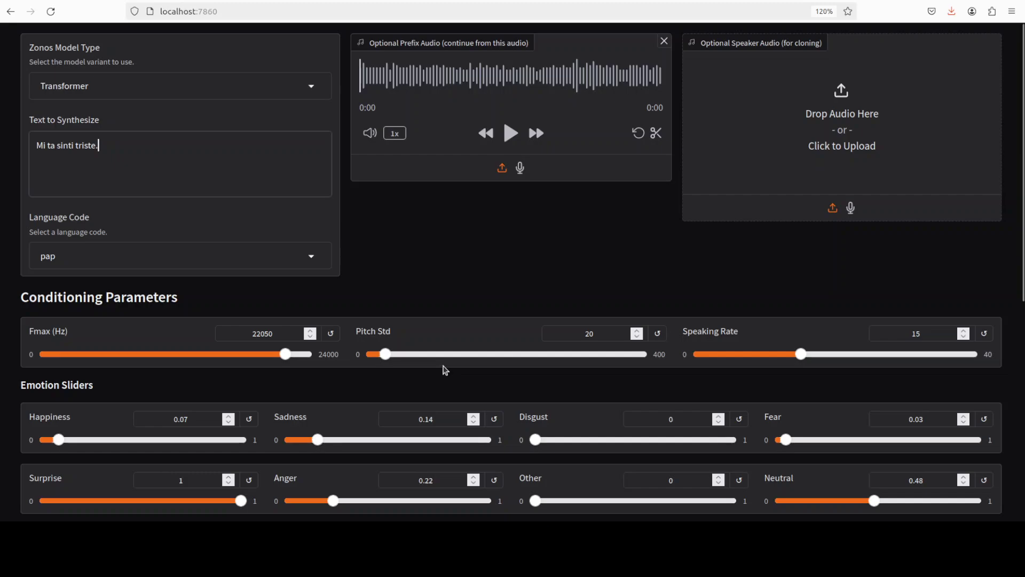
Generate the Papiamento clip of 'Mi ta sinti triste.' and play it back
scroll(446, 370, "down", 6)
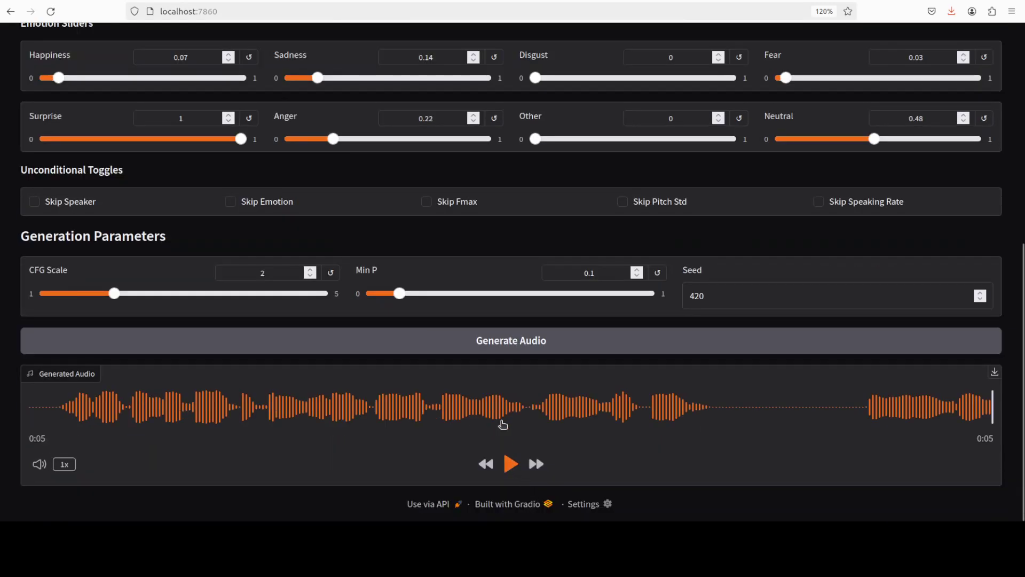
left_click(497, 342)
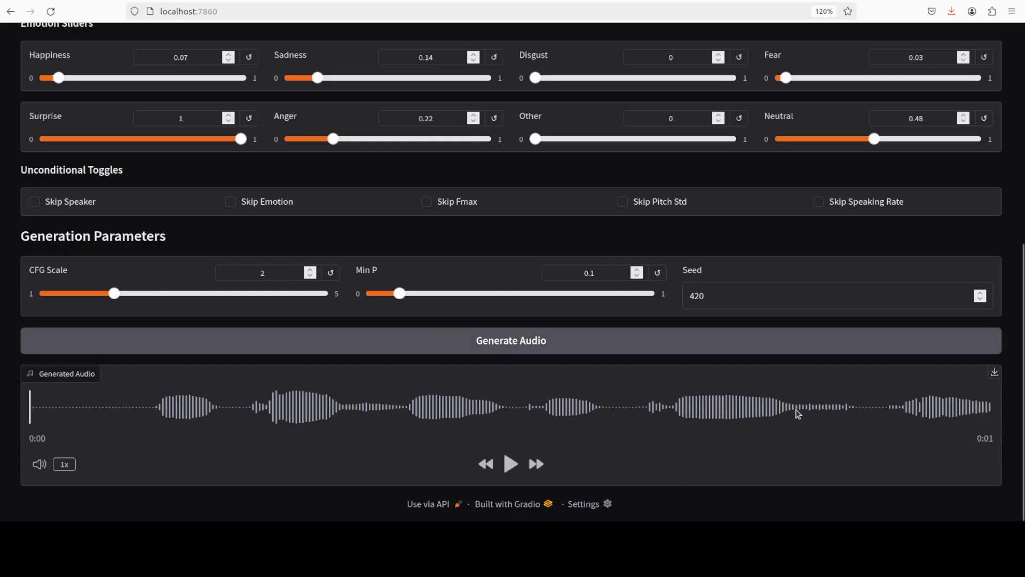
left_click(511, 464)
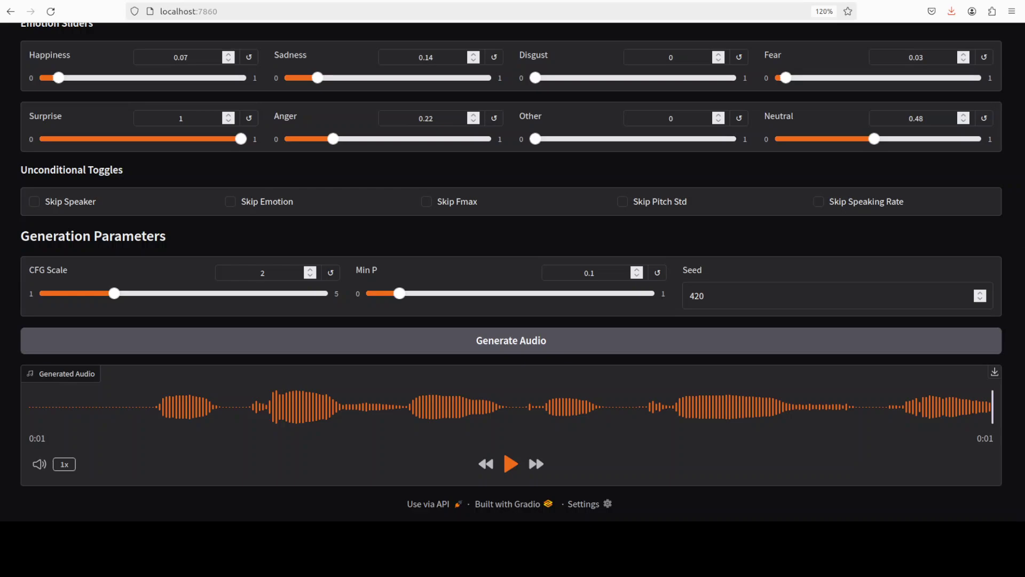
scroll(511, 267, "up", 5)
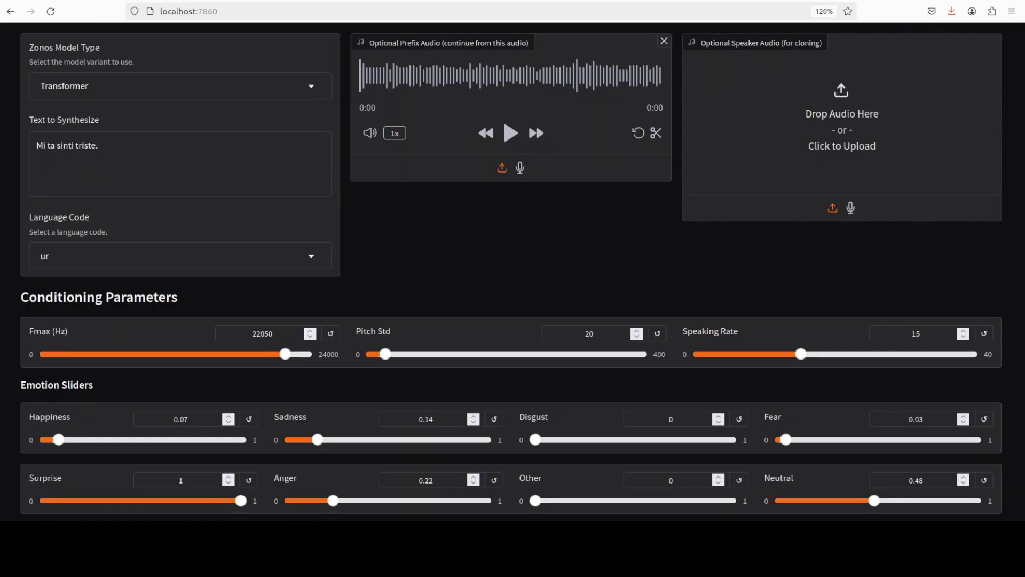
Replace the Papiamento text with the Urdu sentence, generate the Urdu clip and play it
left_click_drag(103, 145, 19, 142)
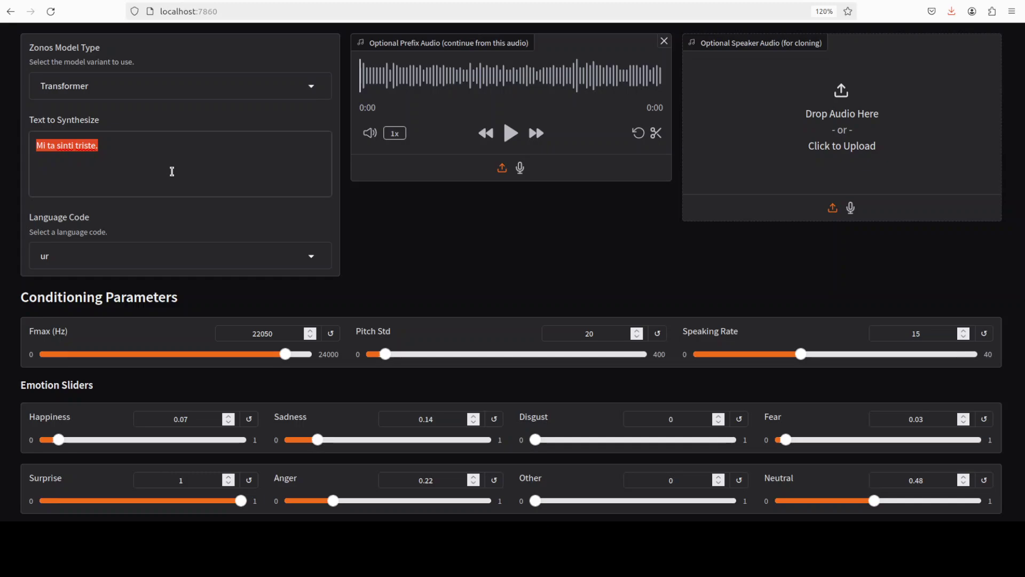
type("اپنی زندگی سے بہت خوشی ہے")
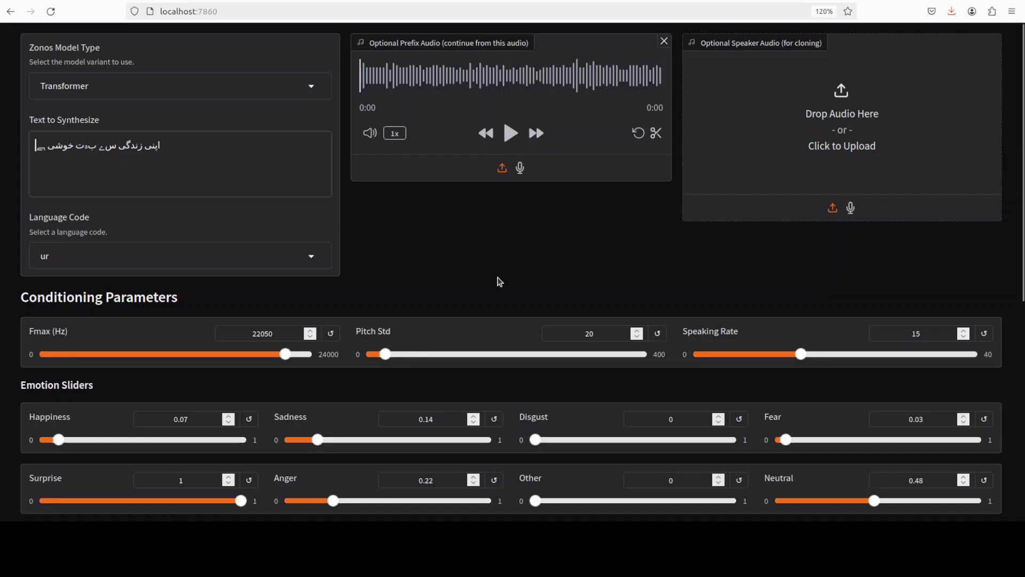
scroll(496, 281, "down", 4)
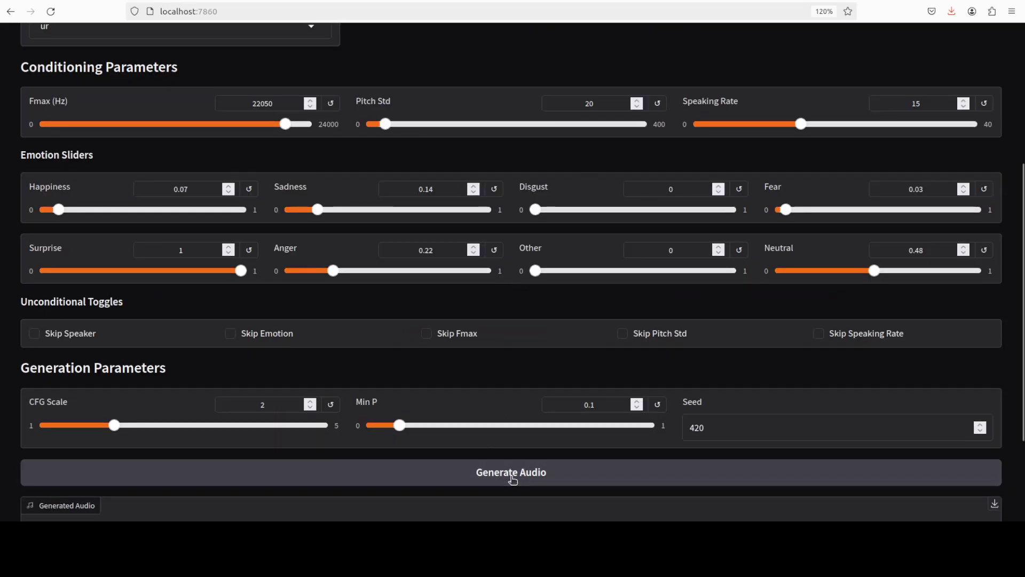
left_click(521, 476)
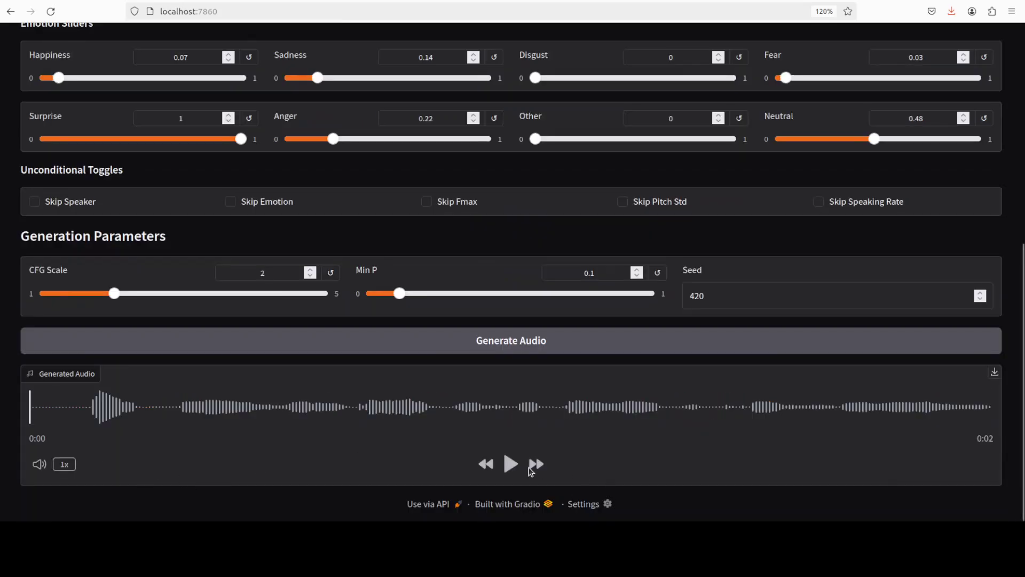
left_click(511, 464)
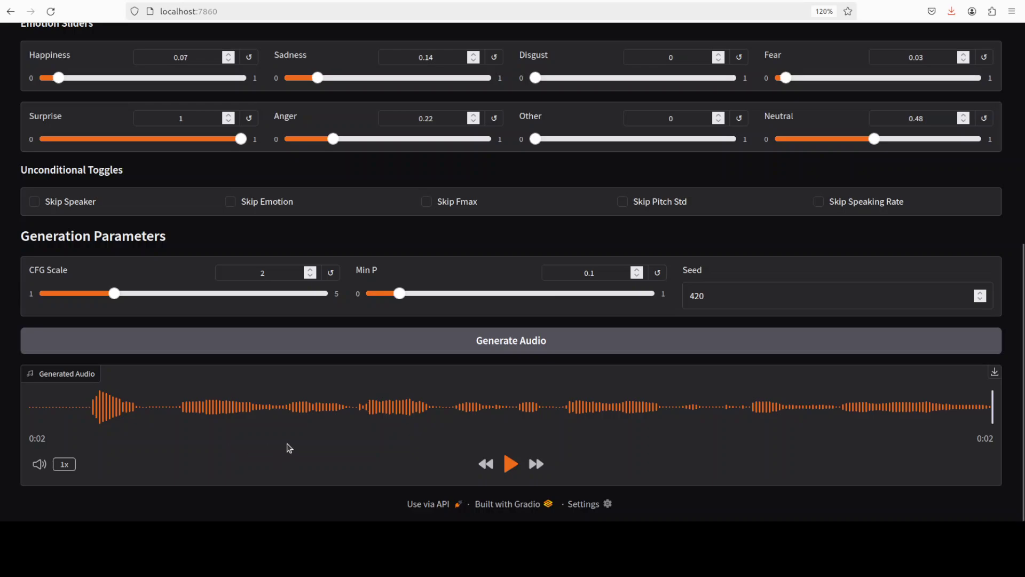
scroll(289, 447, "up", 6)
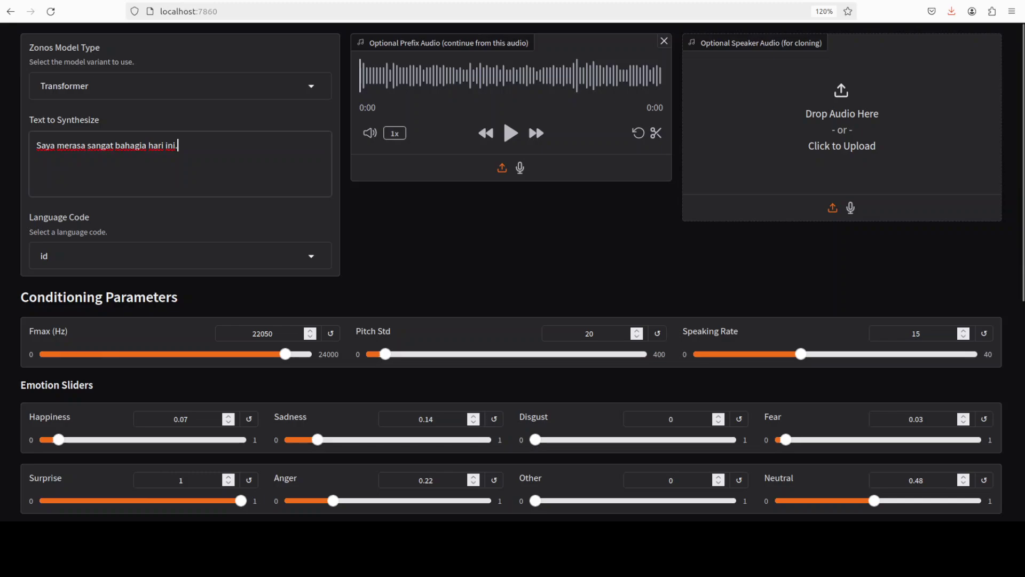
Generate the Indonesian 'Saya merasa sangat bahagia hari ini.' clip, then switch to the Zonos-v0.1-hybrid Hugging Face tab
scroll(511, 320, "down", 5)
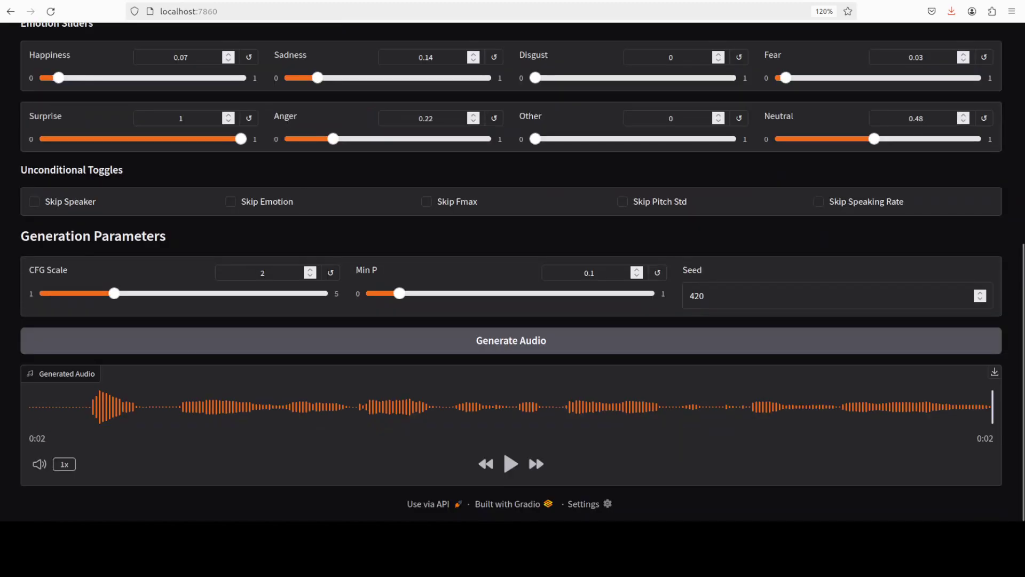
left_click(494, 345)
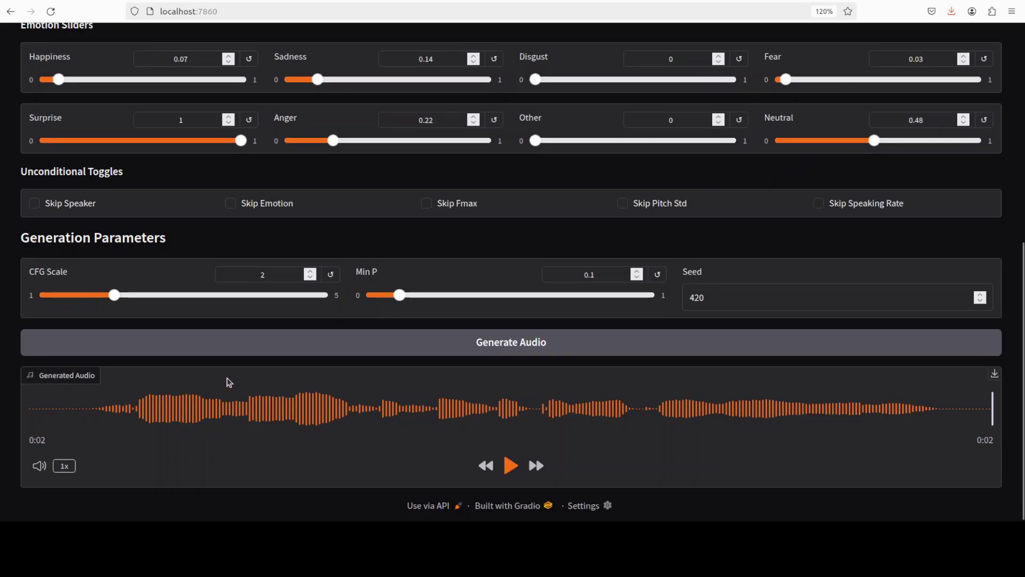
scroll(224, 384, "up", 5)
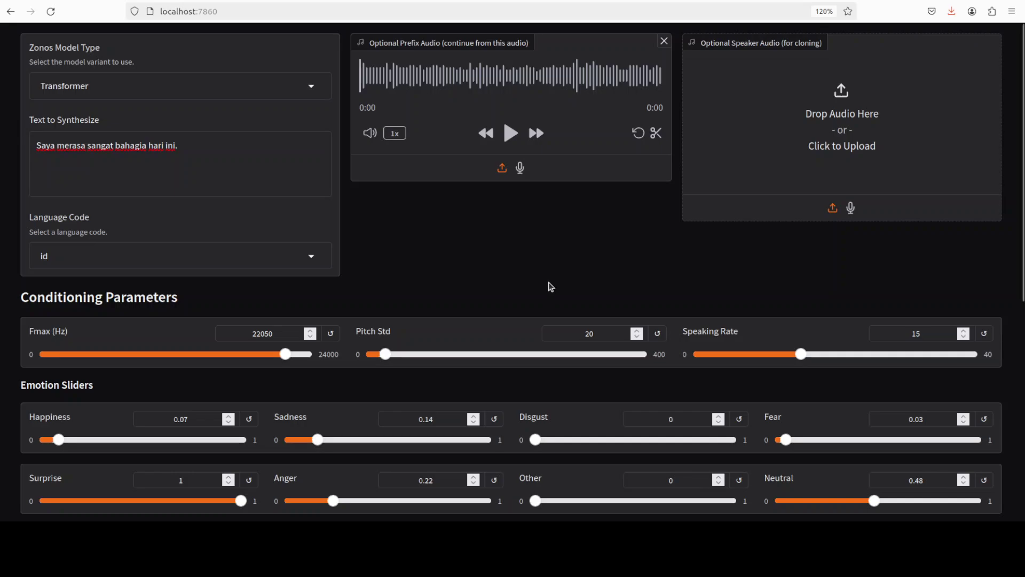
scroll(545, 280, "down", 5)
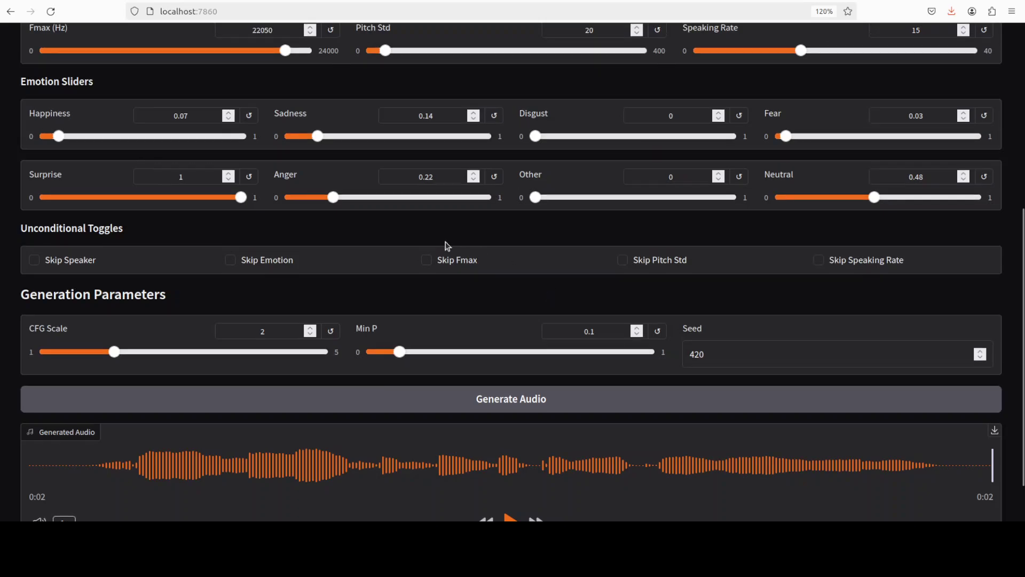
scroll(430, 242, "up", 1)
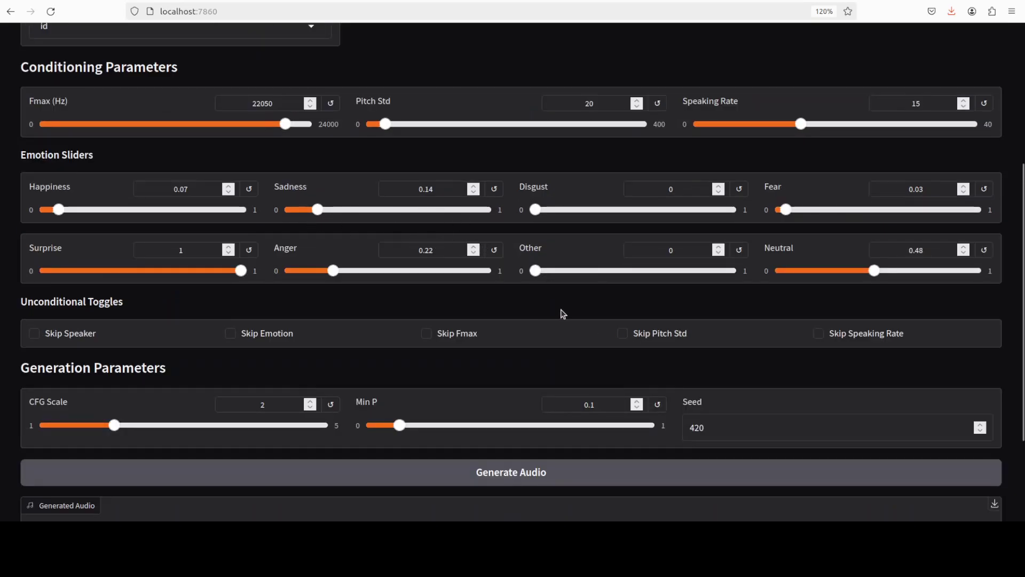
key("ctrl+Tab")
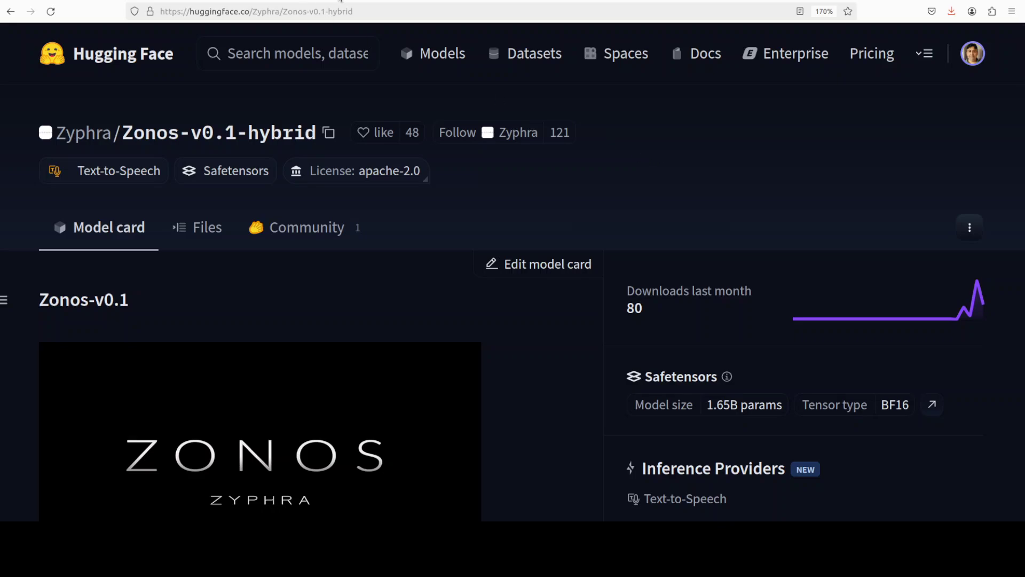
Switch to the YouTube tab with the channel's 'zyphra' search results and scroll to the top
key("ctrl+Tab")
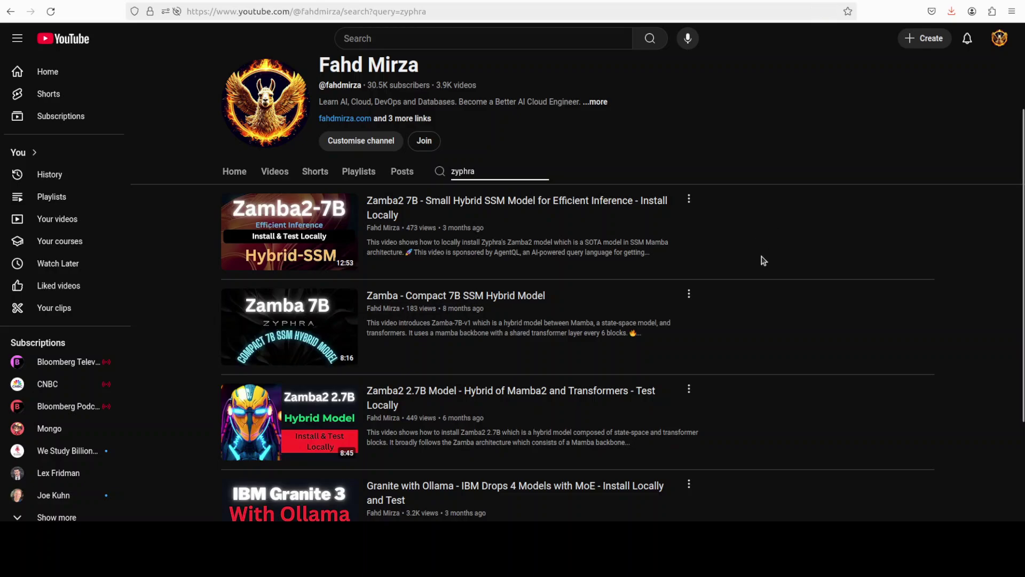
scroll(764, 261, "up", 3)
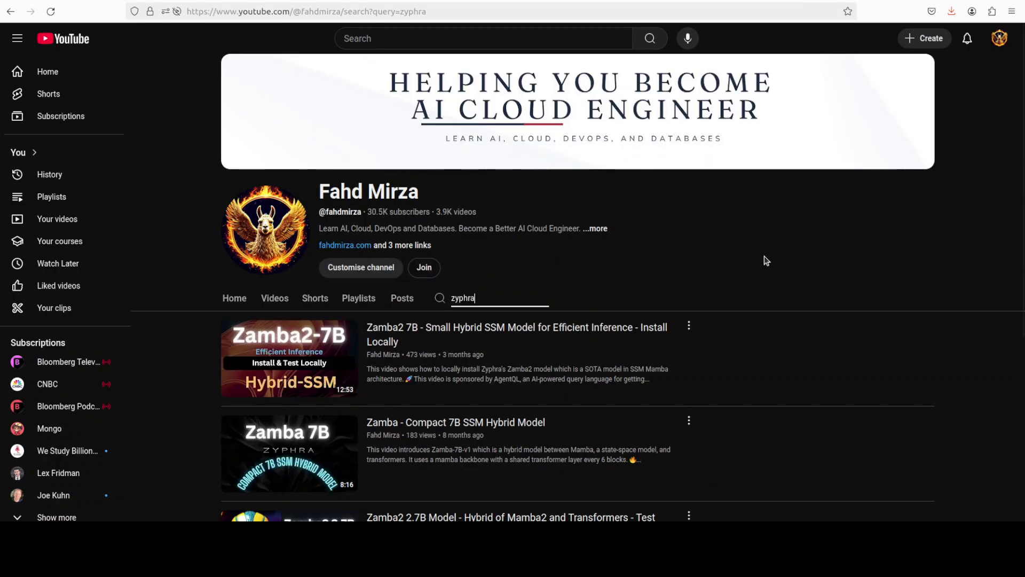